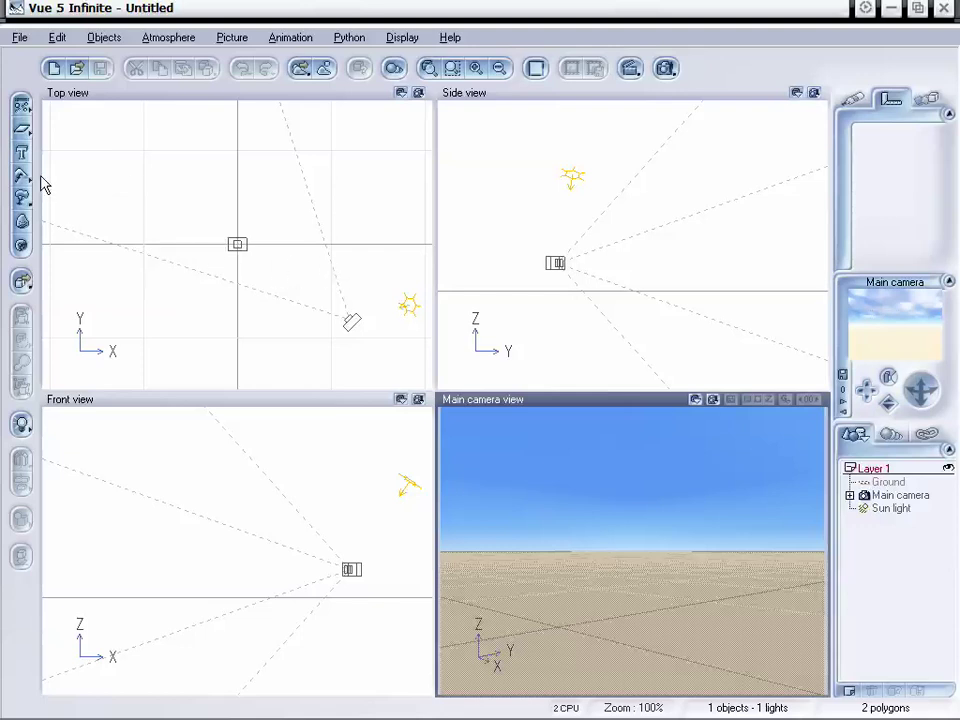
- Create a plane primitive at the centre of the scene and enlarge the main camera preview
left_click(24, 131)
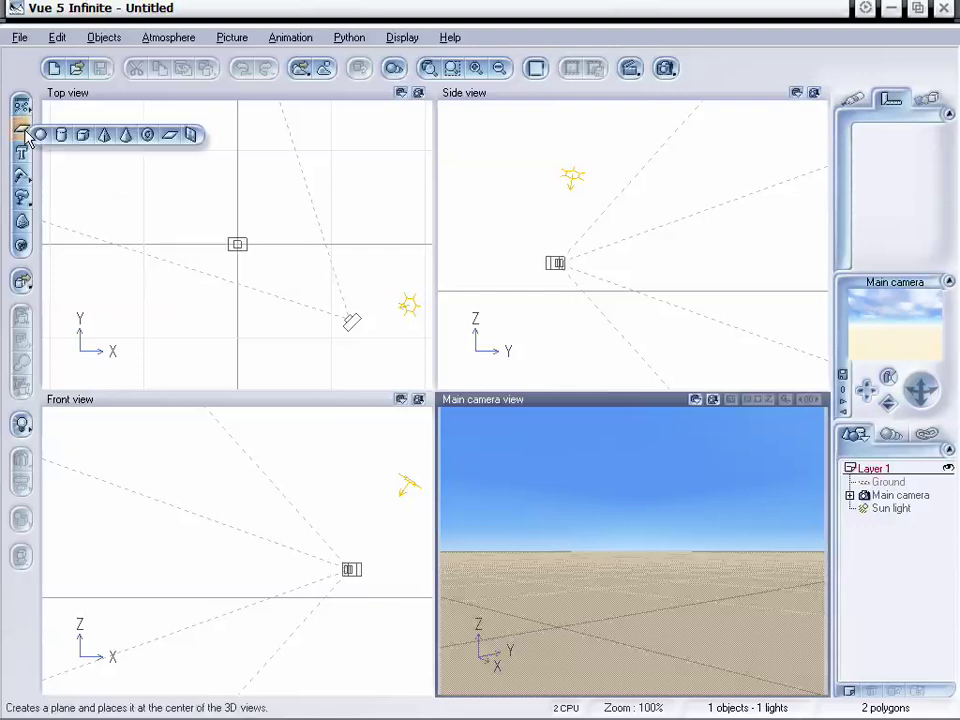
left_click(171, 137)
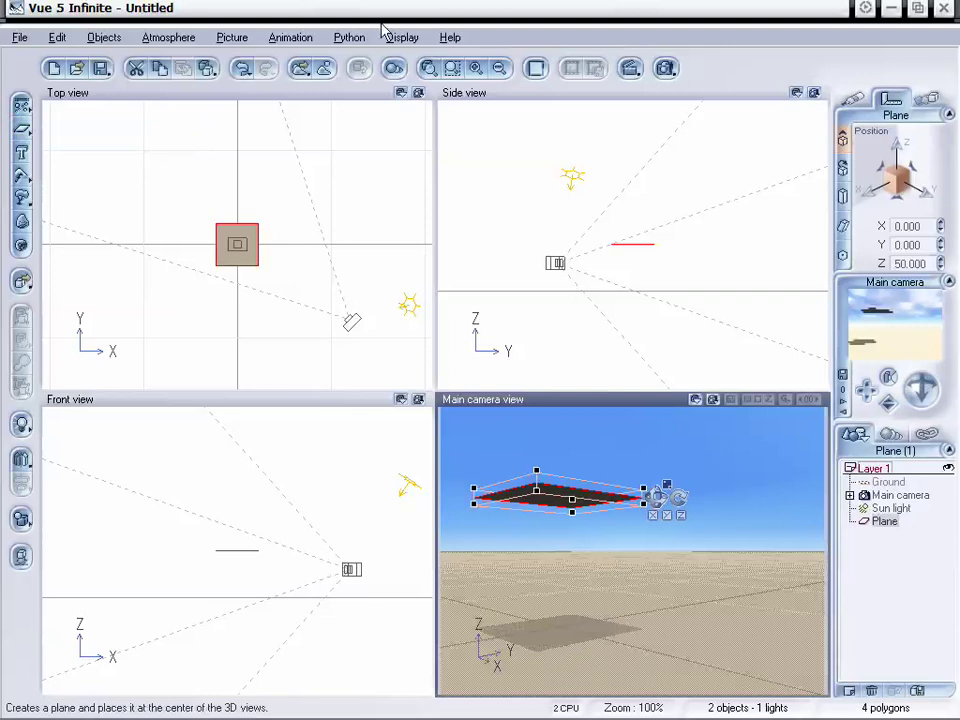
left_click(476, 68)
left_click(476, 68)
left_click(476, 68)
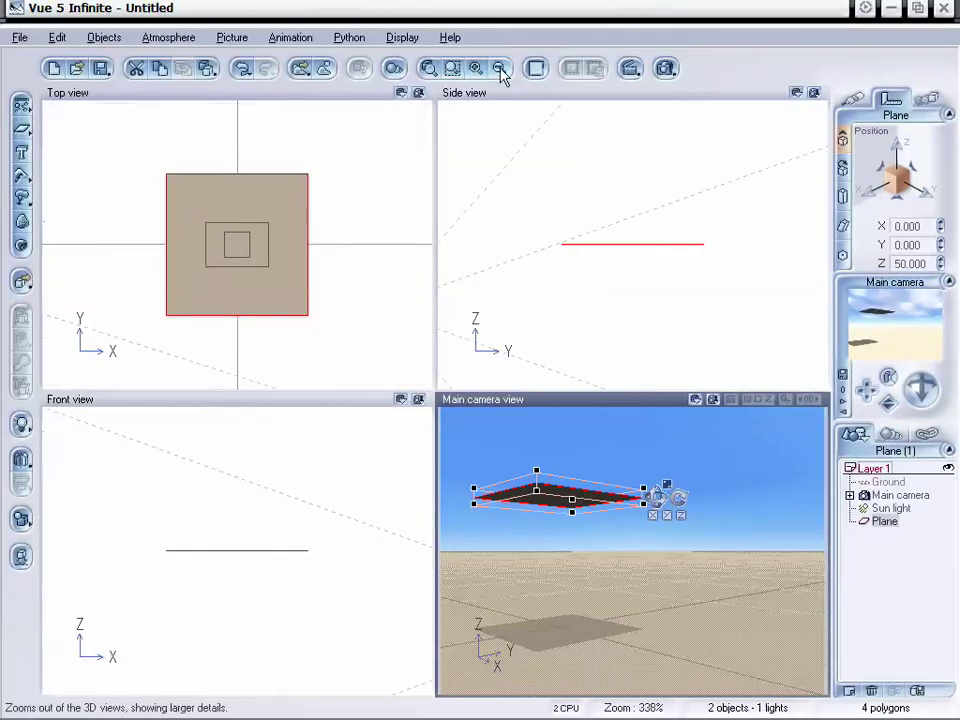
left_click(500, 70)
left_click_drag(830, 349, 748, 345)
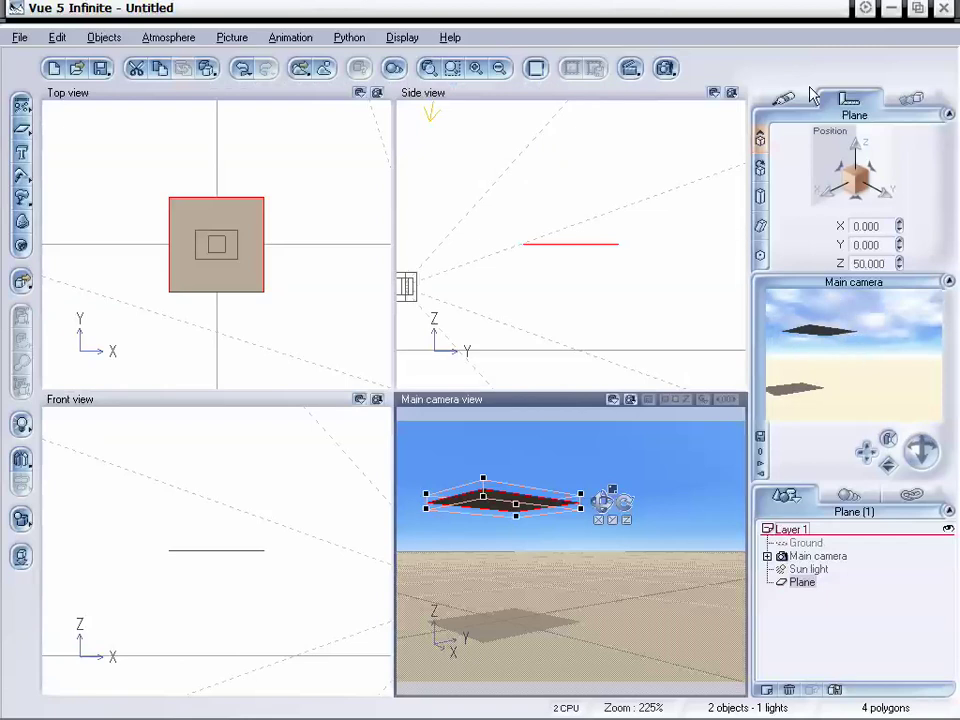
- Set the plane's X and Y sizes to 500
left_click(761, 198)
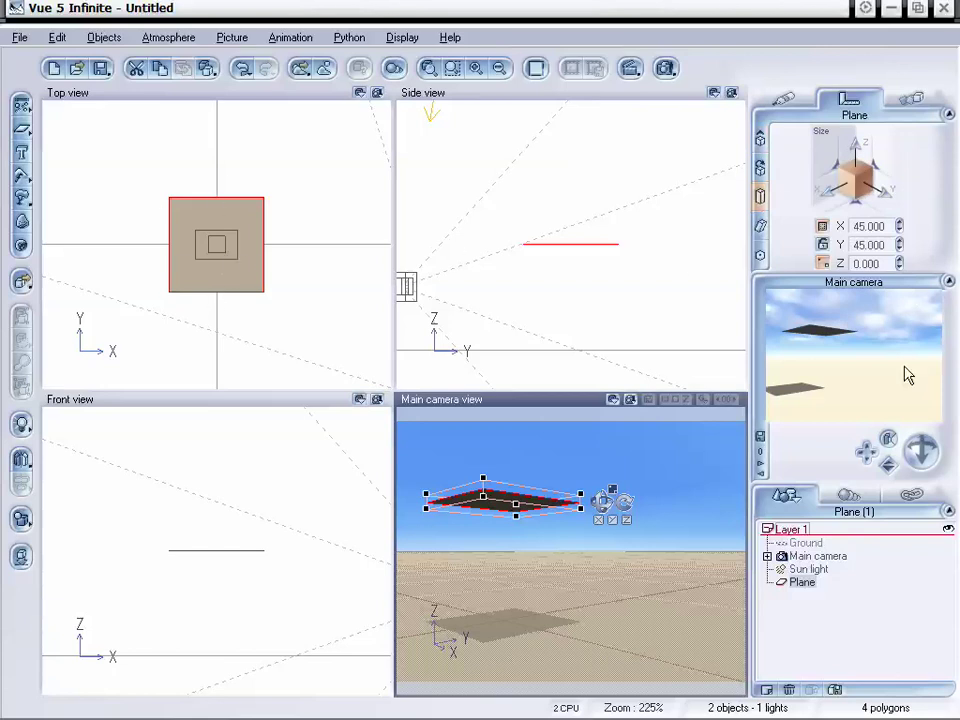
double_click(878, 227)
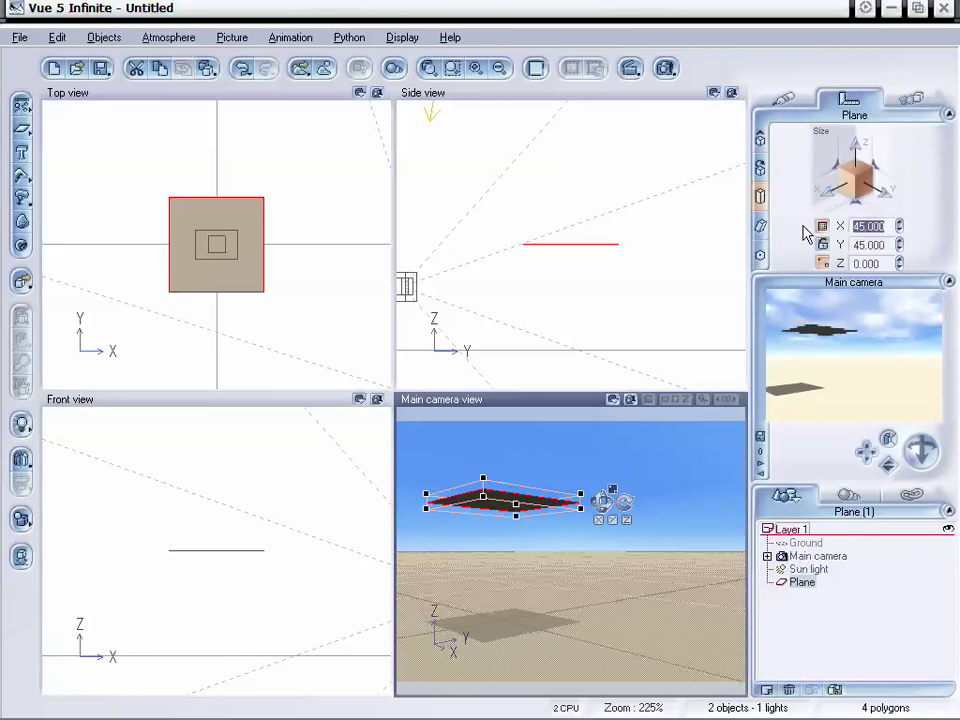
type("500")
key("Return")
double_click(862, 245)
type("500")
key("Return")
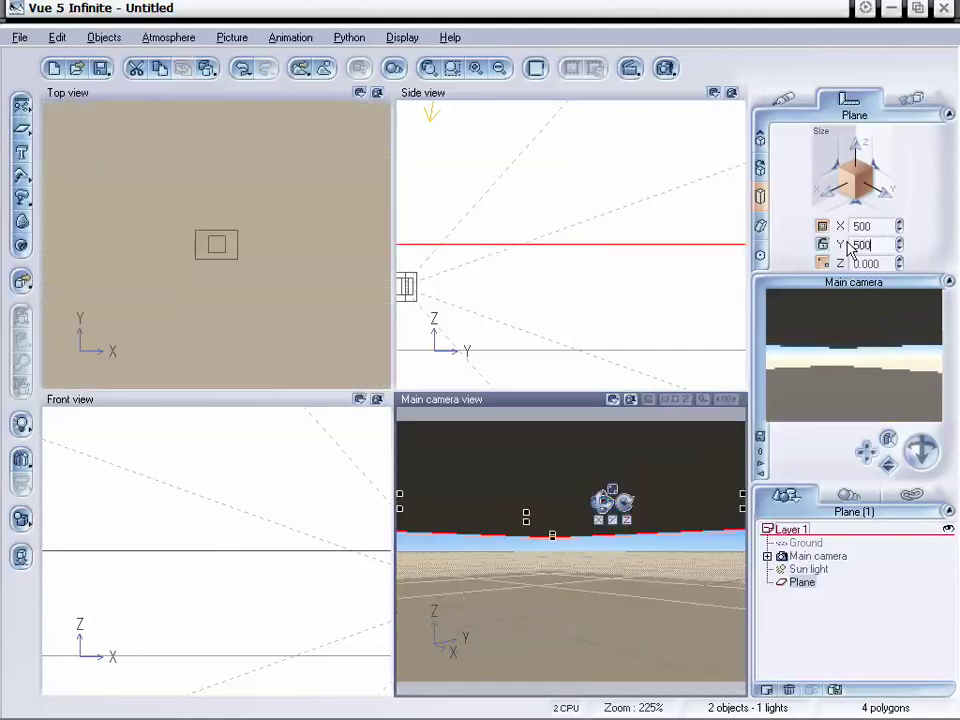
- Set the plane's X and Y sizes to 750
left_click_drag(888, 461, 888, 492)
mouse_move(917, 450)
left_mouse_down()
mouse_move(914, 482)
mouse_move(911, 471)
left_mouse_up()
double_click(888, 226)
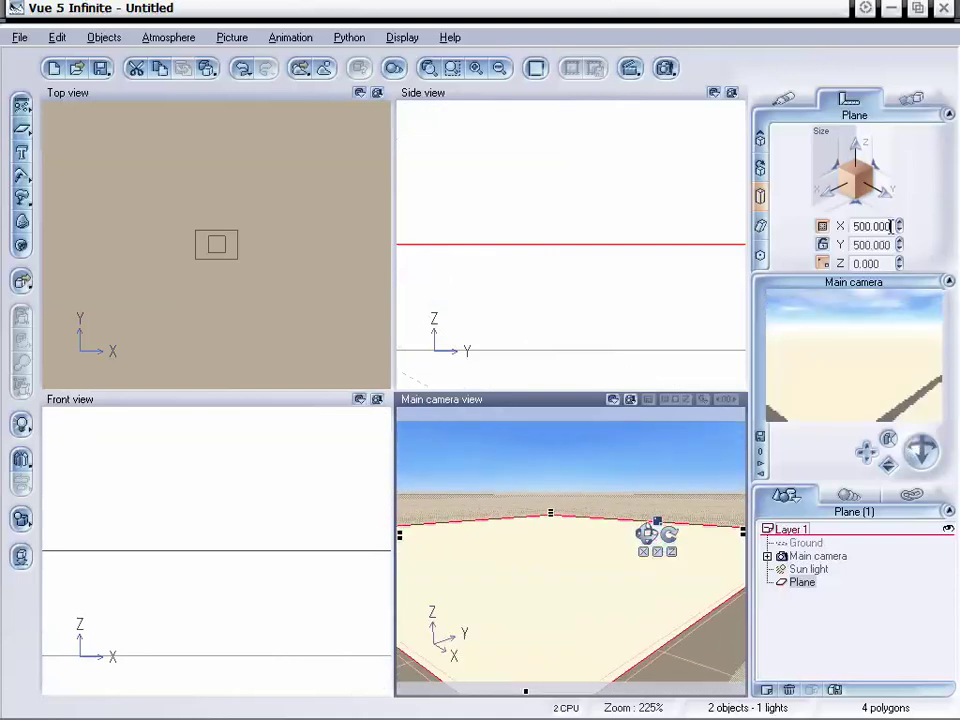
type("750")
double_click(888, 245)
type("750")
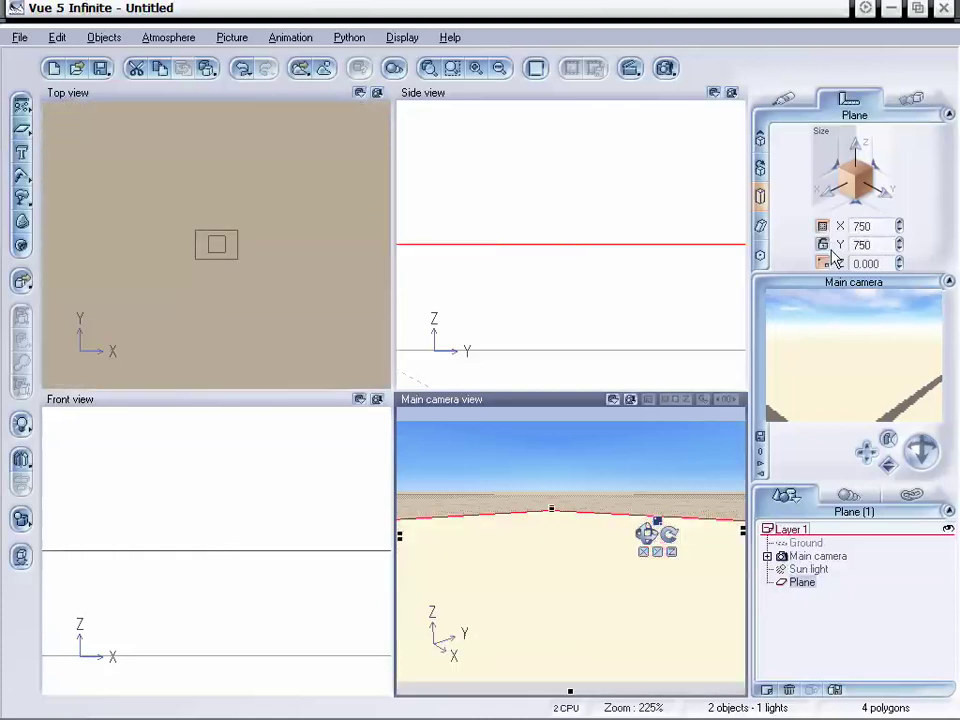
- Drop the plane to ground level, raise it slightly above the ground, and angle the main camera down towards it
mouse_move(866, 451)
left_mouse_down()
mouse_move(866, 505)
mouse_move(866, 464)
left_mouse_up()
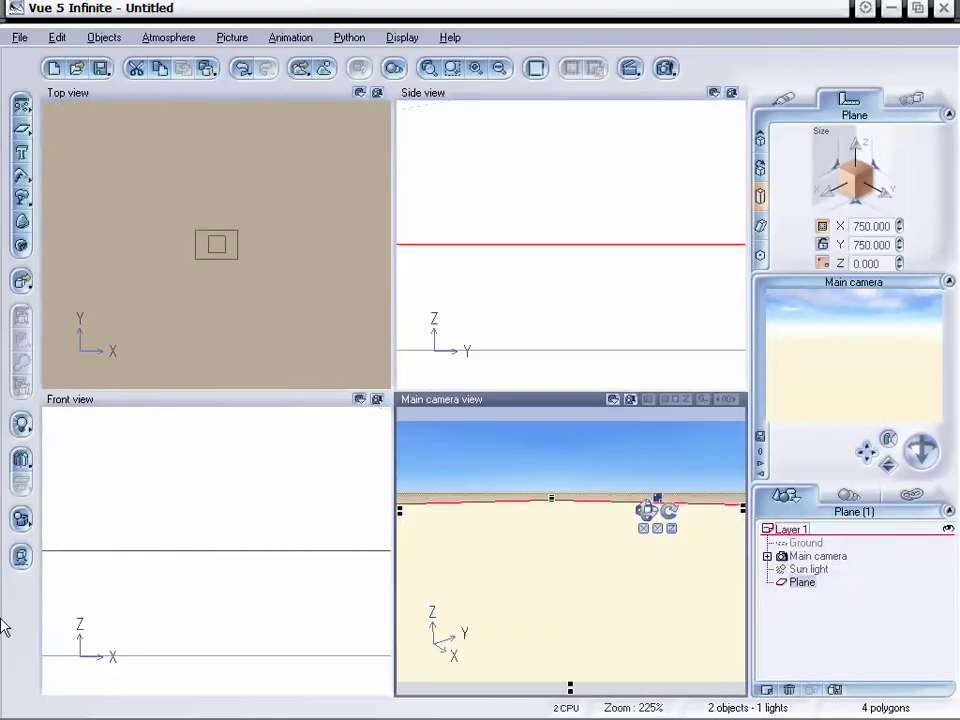
left_click(24, 559)
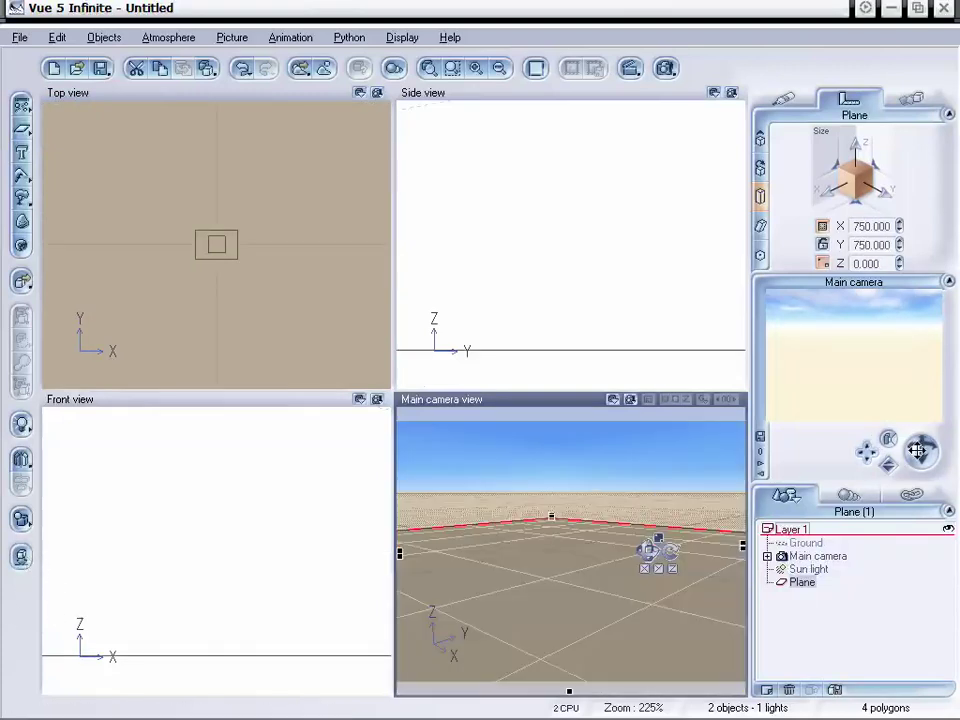
left_click_drag(917, 451, 917, 480)
mouse_move(866, 452)
left_mouse_down()
mouse_move(866, 461)
mouse_move(917, 459)
mouse_move(866, 446)
mouse_move(866, 436)
left_mouse_up()
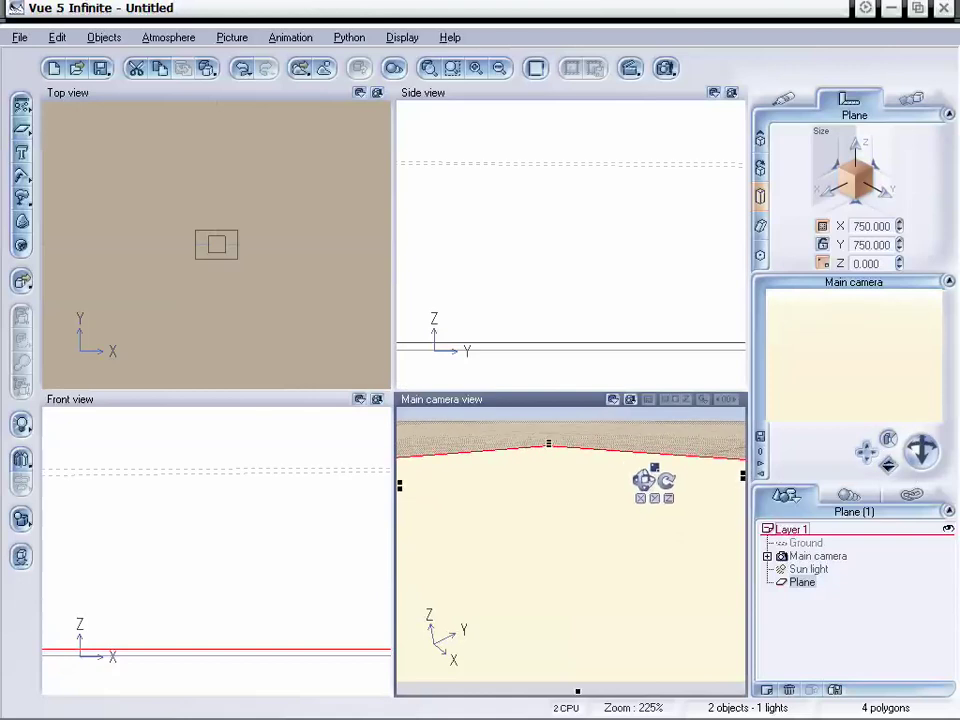
- Edit the plane's Default material in the advanced material editor and change its type to EcoSystem
left_click(786, 99)
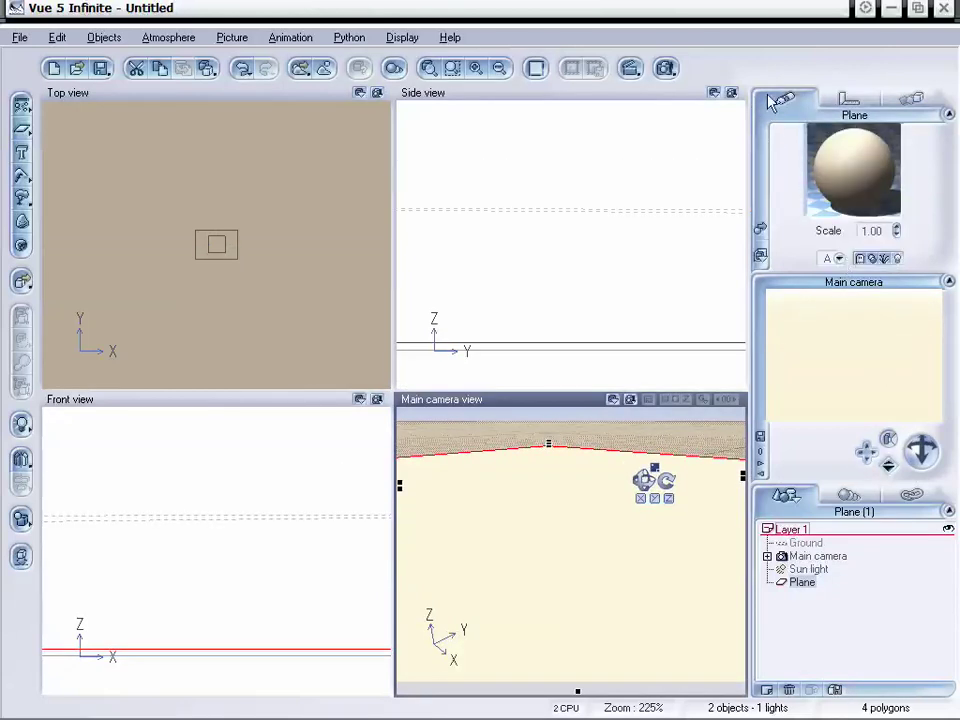
double_click(840, 165)
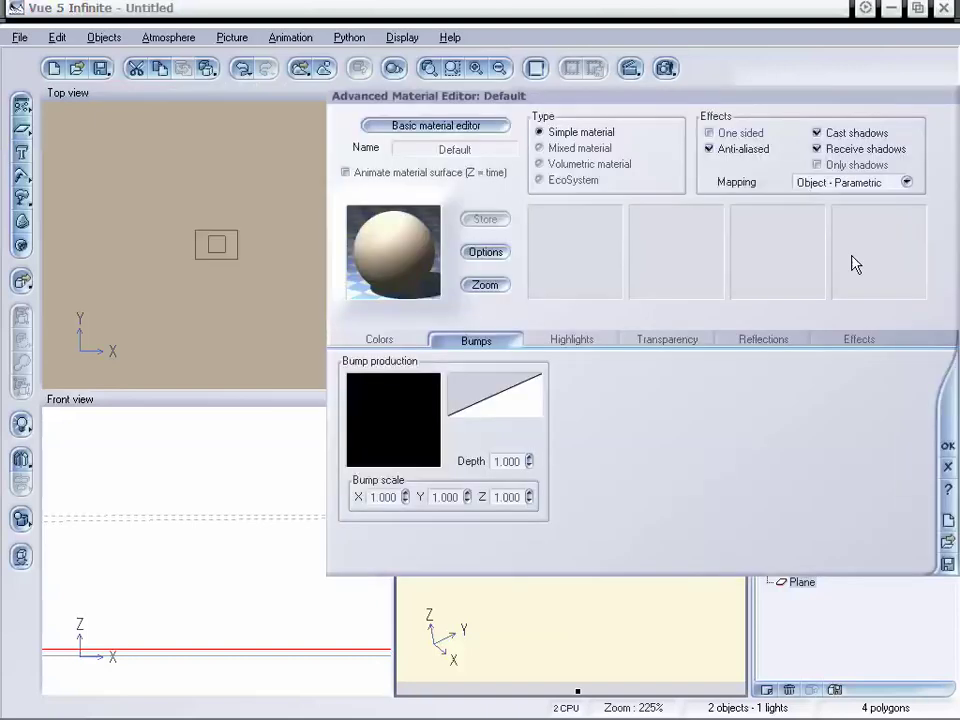
left_click_drag(686, 96, 546, 111)
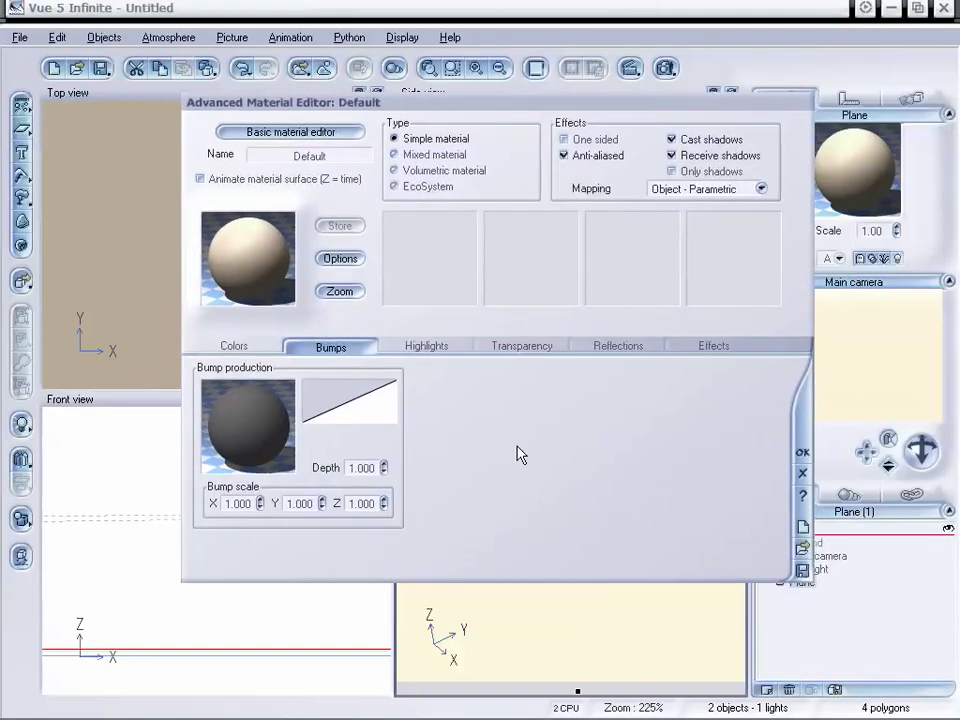
left_click(396, 187)
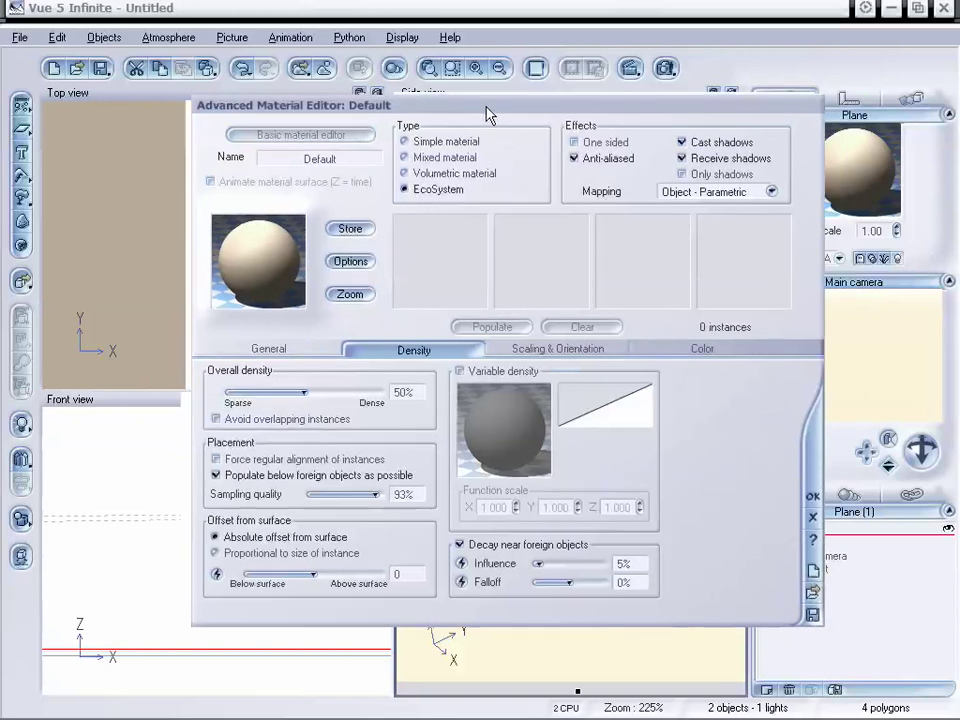
- Add the Cylinder3 object (Snow_Cyl_ANIMA.vob) from the Personal Objects collection to the EcoSystem population
left_click(304, 345)
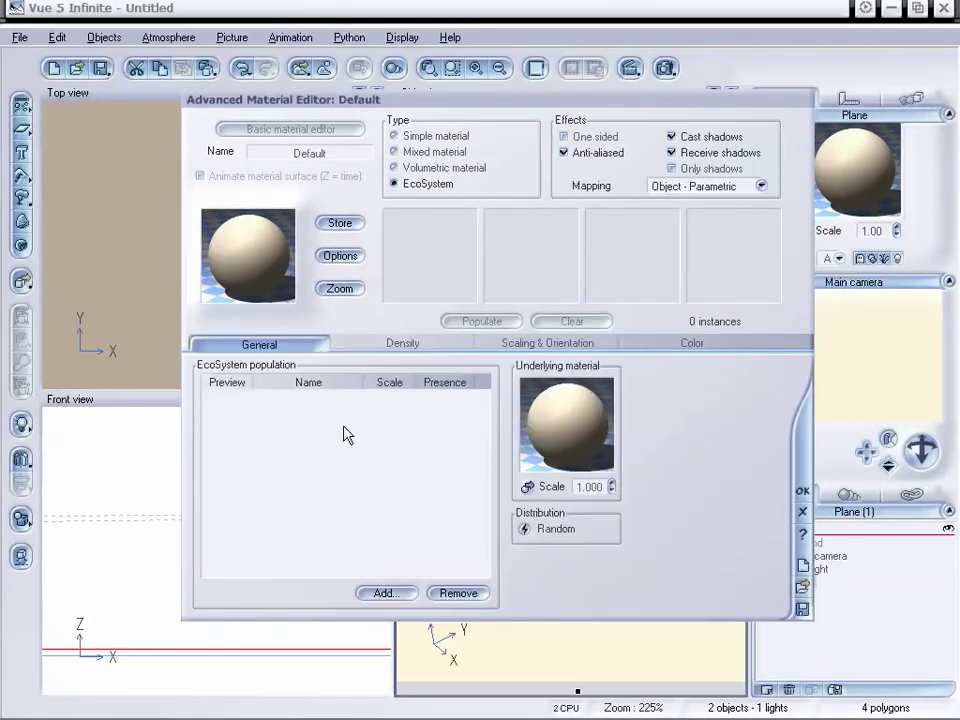
left_click(389, 594)
left_click(412, 634)
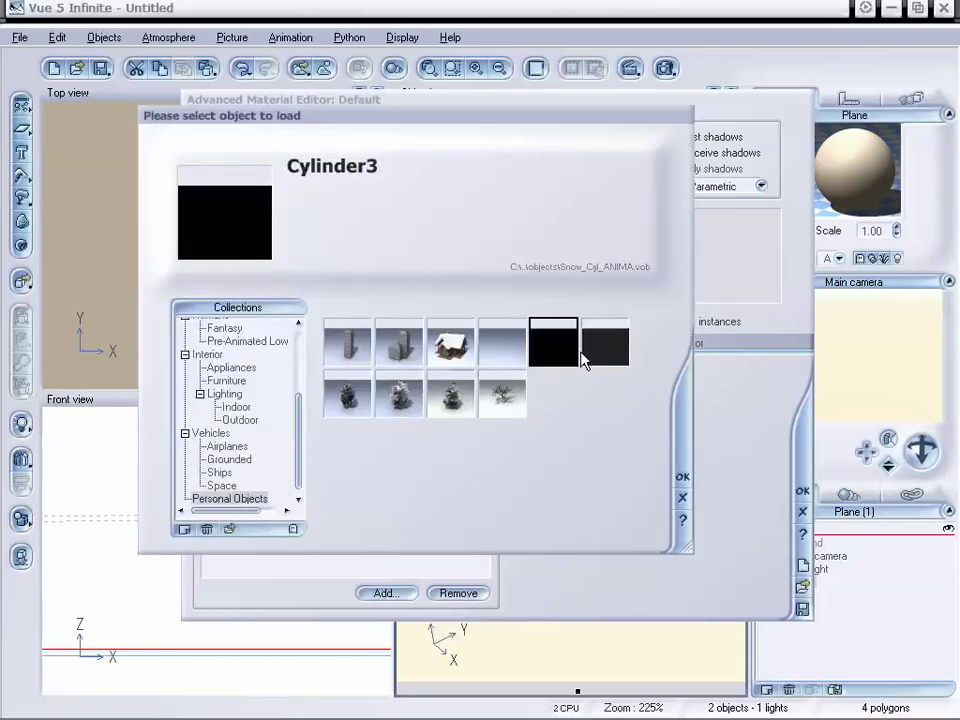
left_click(682, 479)
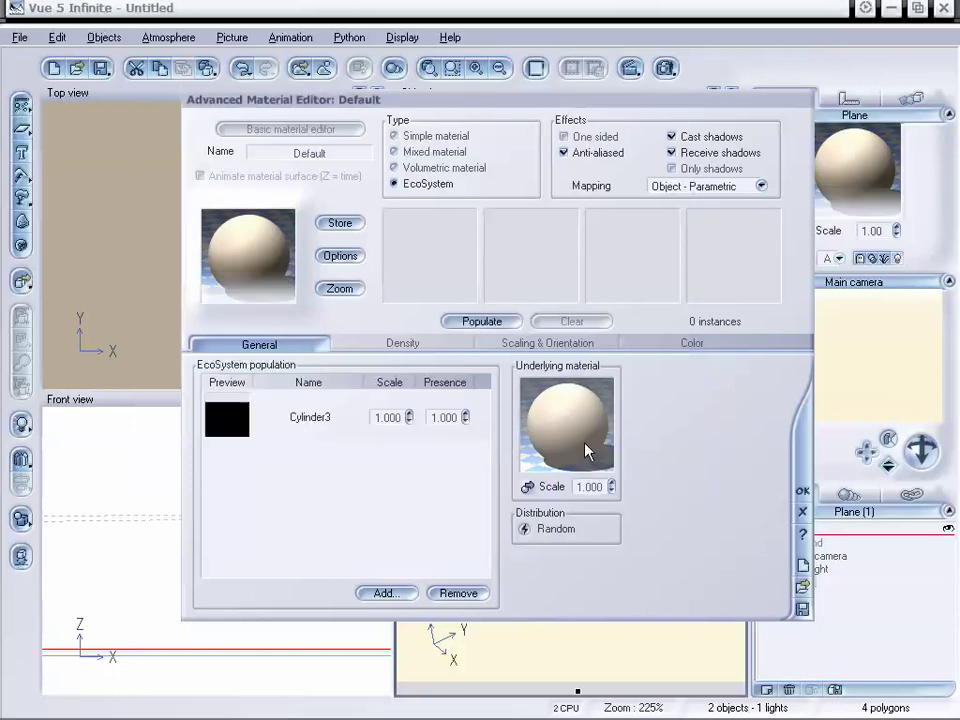
- Populate the plane with Cylinder3 instances at scale 1.000 and accept the material
left_click(388, 417)
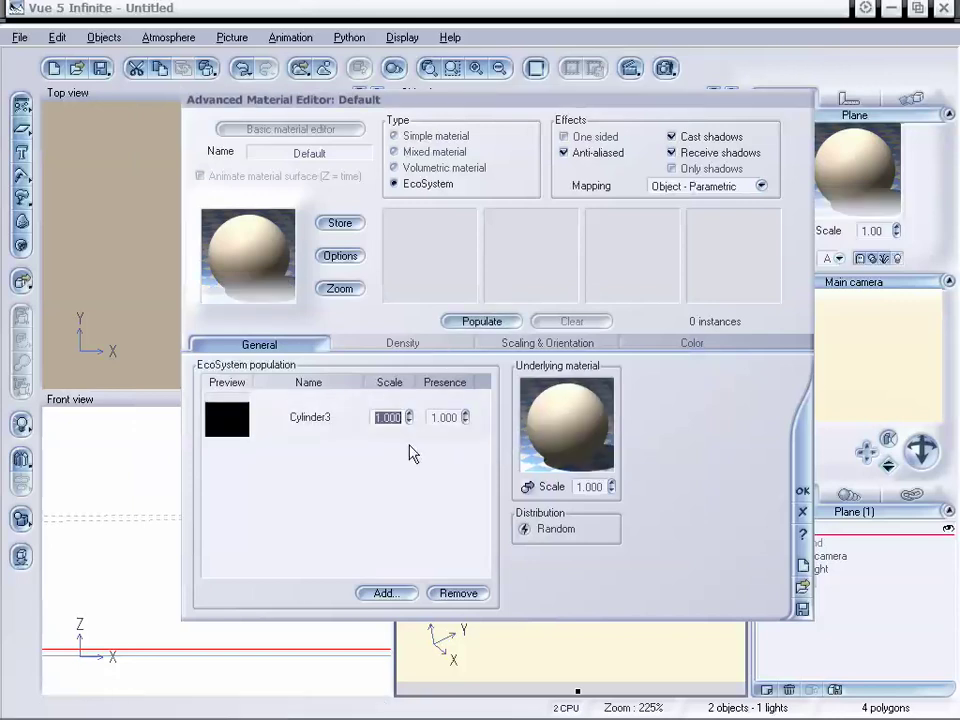
left_click_drag(466, 106, 300, 51)
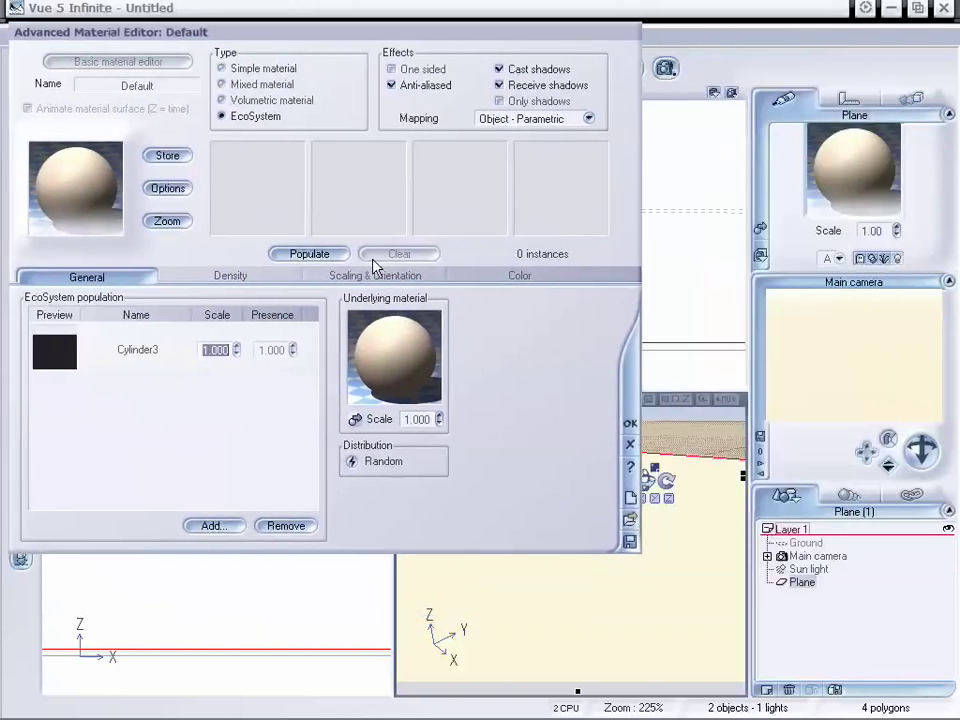
left_click(325, 257)
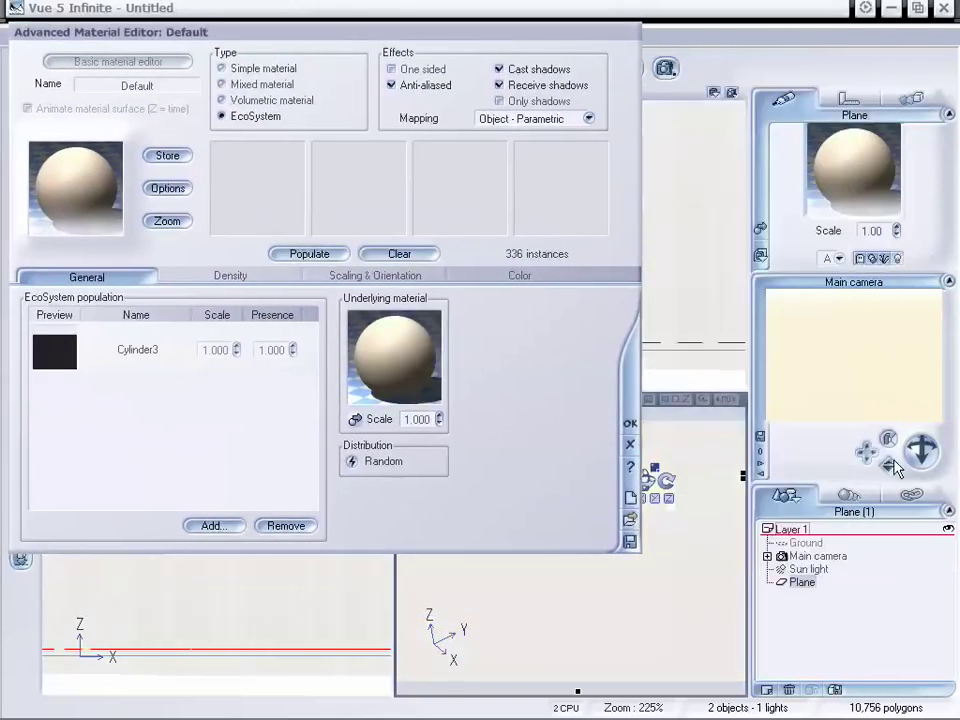
left_click(630, 423)
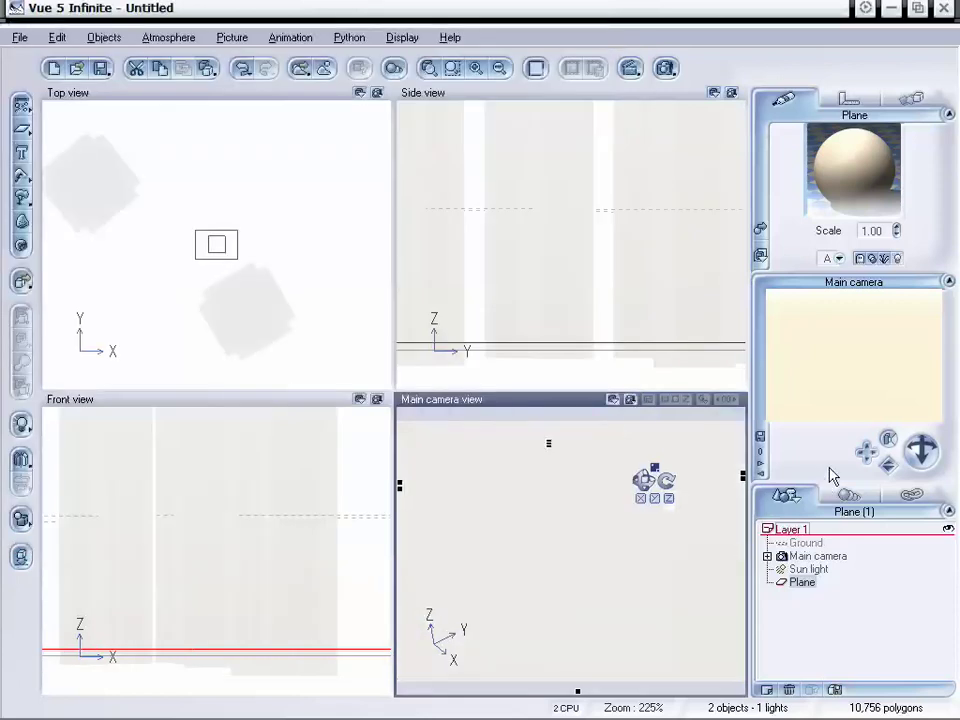
- Reopen the plane's EcoSystem material, set the Cylinder3 scale to 0.5, and repopulate the plane
left_click_drag(887, 463, 887, 532)
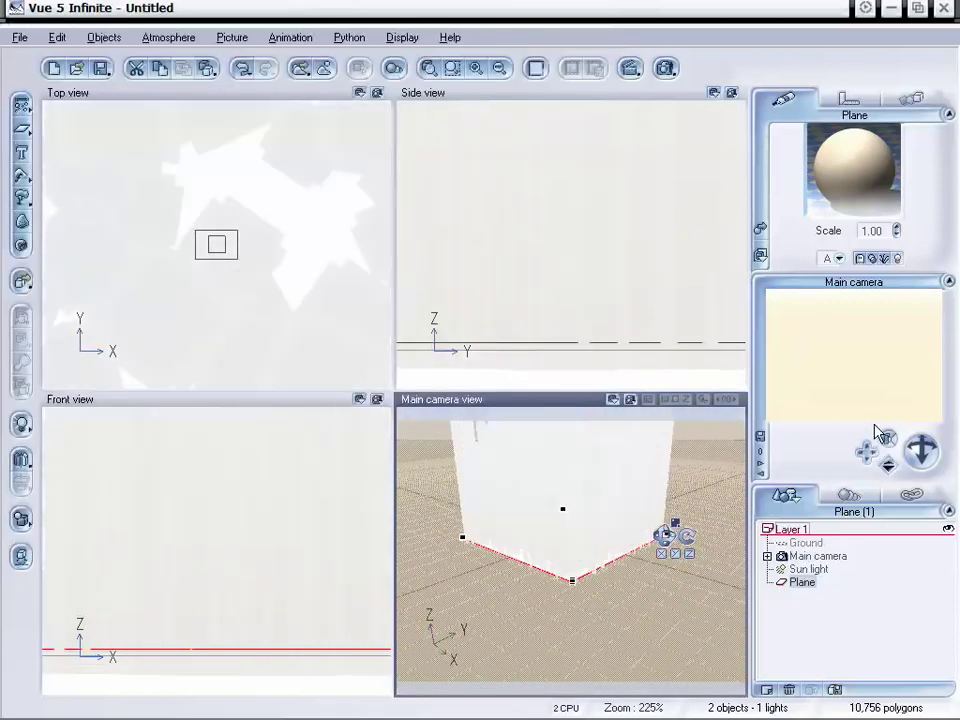
left_click_drag(889, 468, 889, 425)
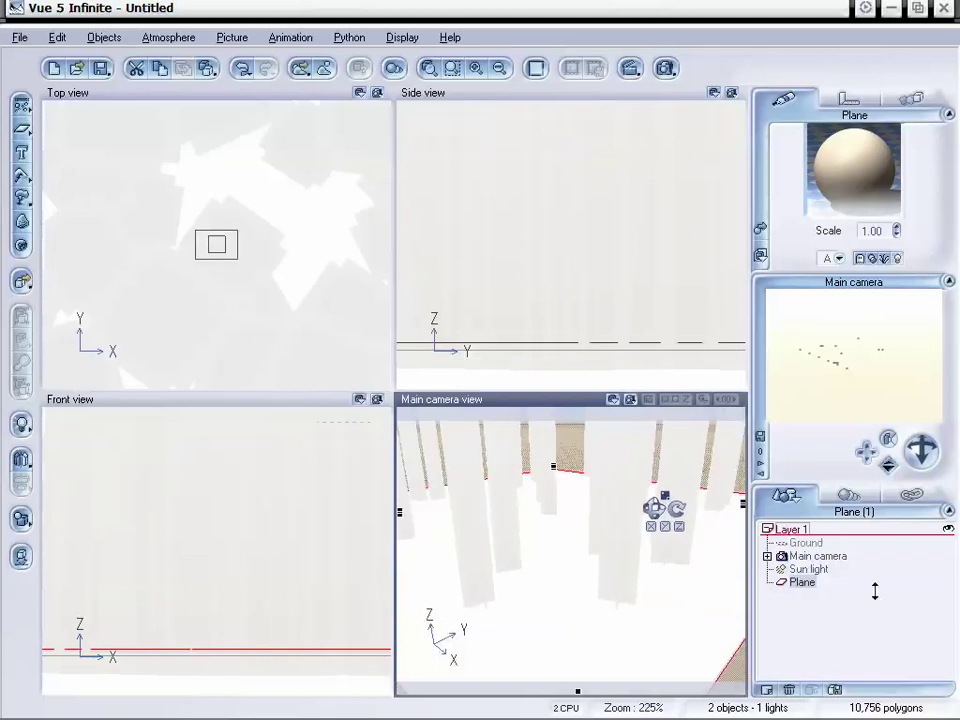
right_click(842, 174)
left_click(870, 180)
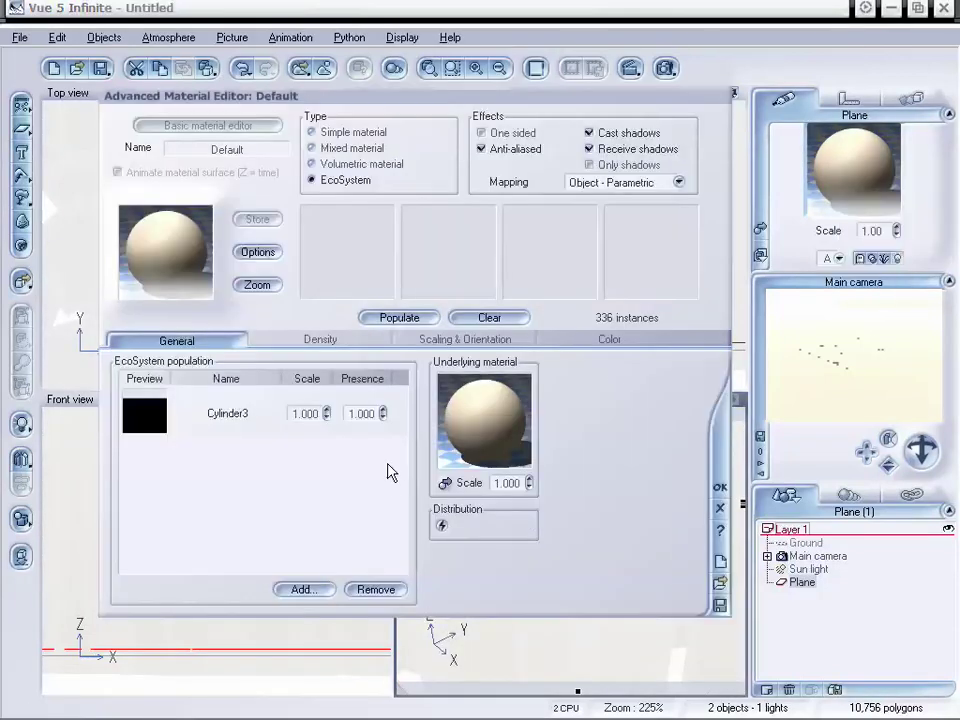
left_click(318, 413)
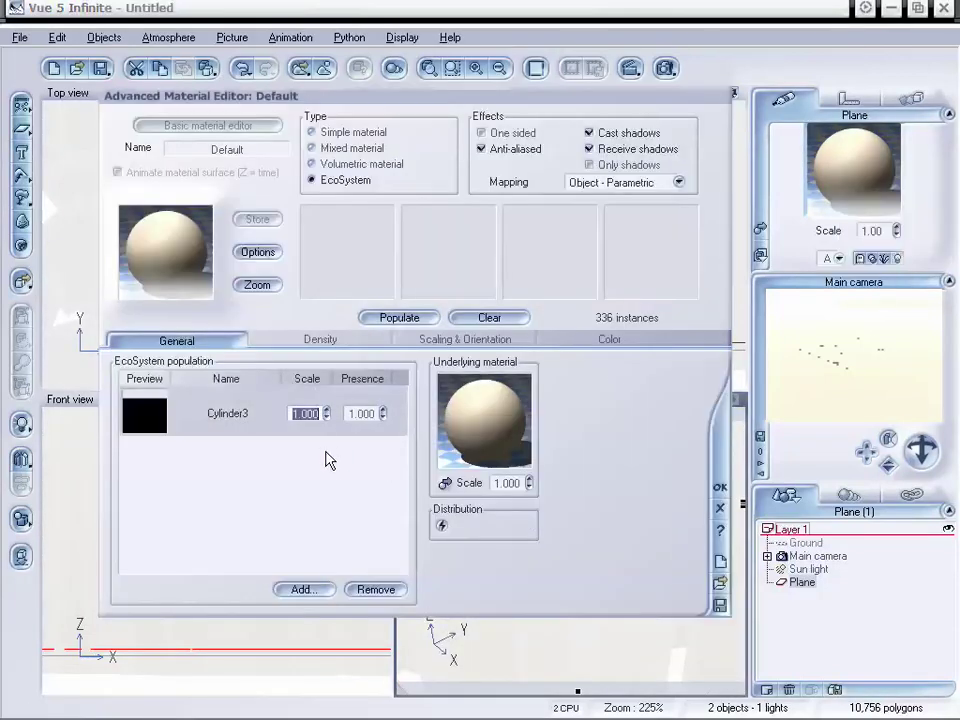
type(".5")
left_click(395, 318)
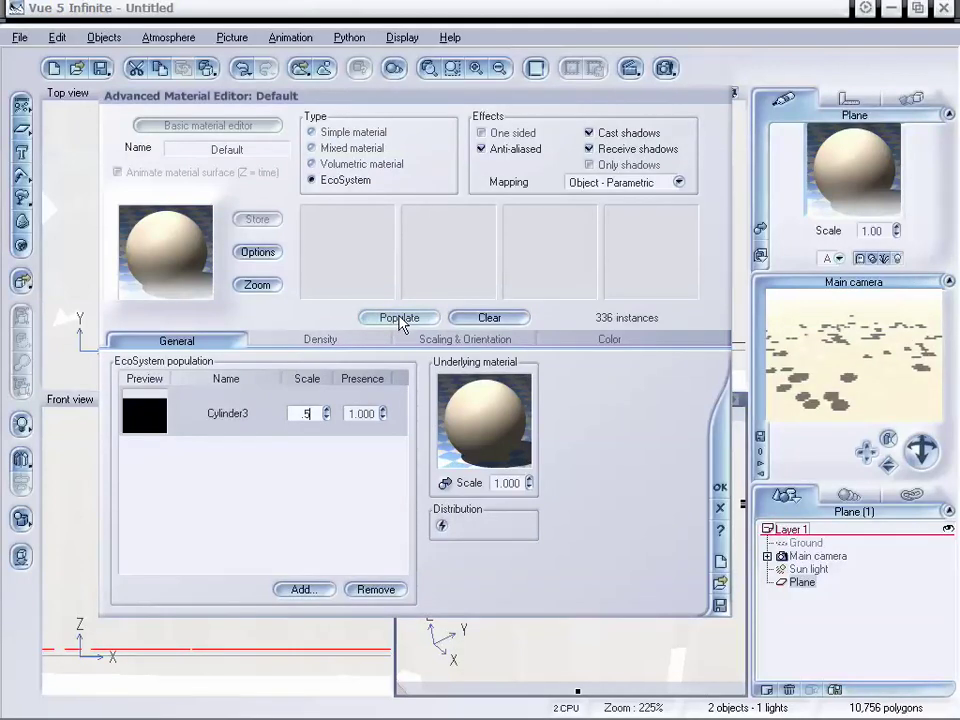
left_click(399, 318)
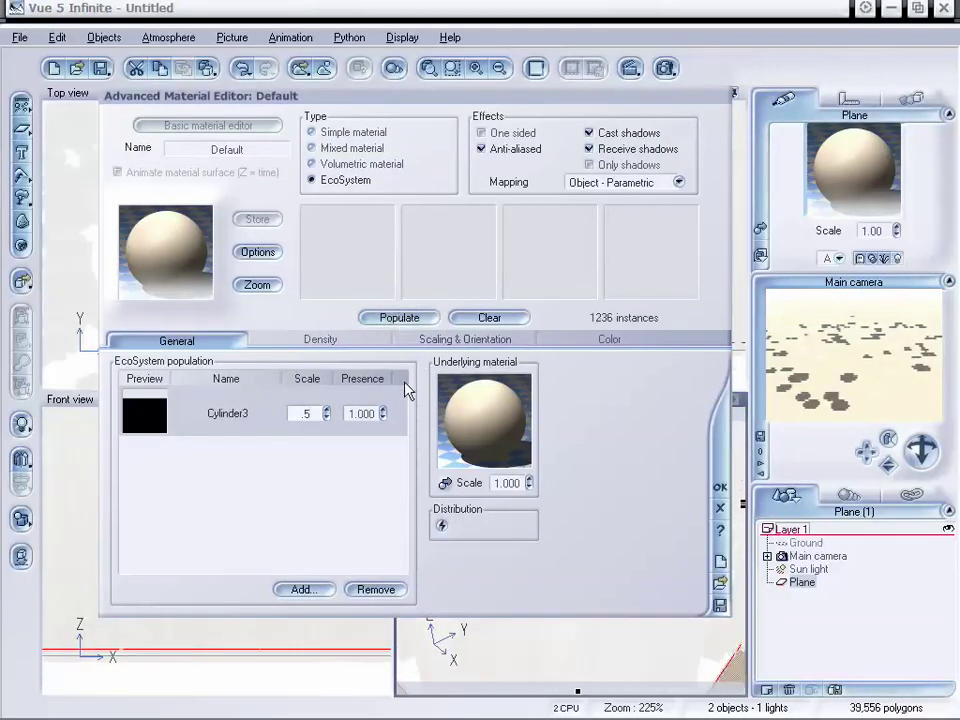
- Disable casting and receiving shadows for the EcoSystem material and accept the changes
left_click_drag(505, 90, 444, 88)
left_click_drag(558, 98, 543, 95)
left_click(513, 129)
left_click(513, 145)
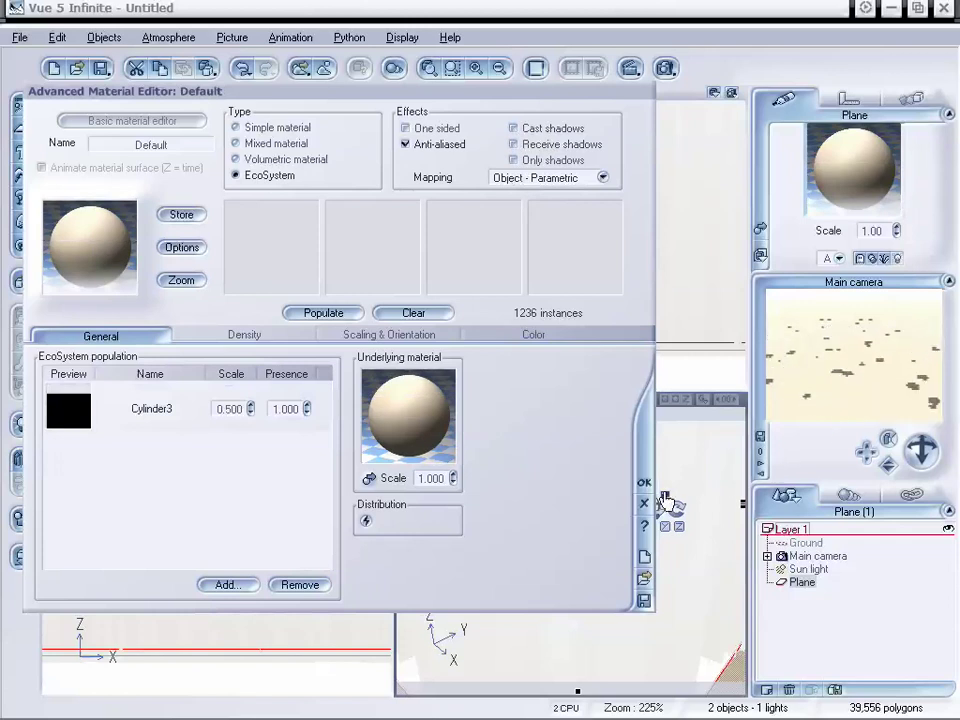
left_click(645, 483)
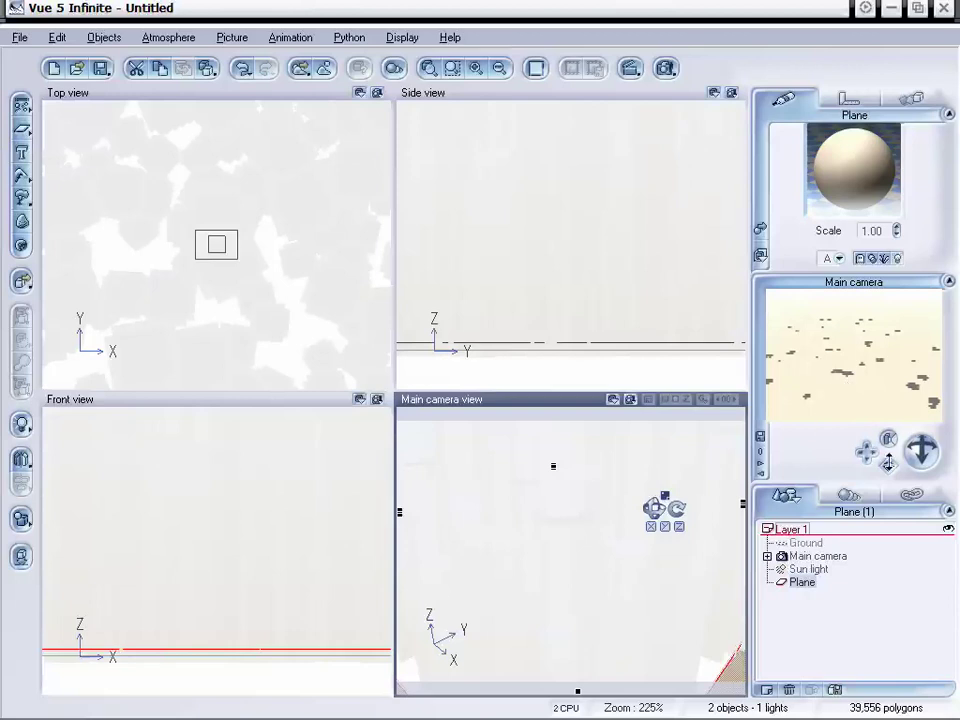
- Adjust the main camera's view and load the Maurice Gardette Square atmosphere from the Bad Weather collection
left_click_drag(886, 467, 867, 440)
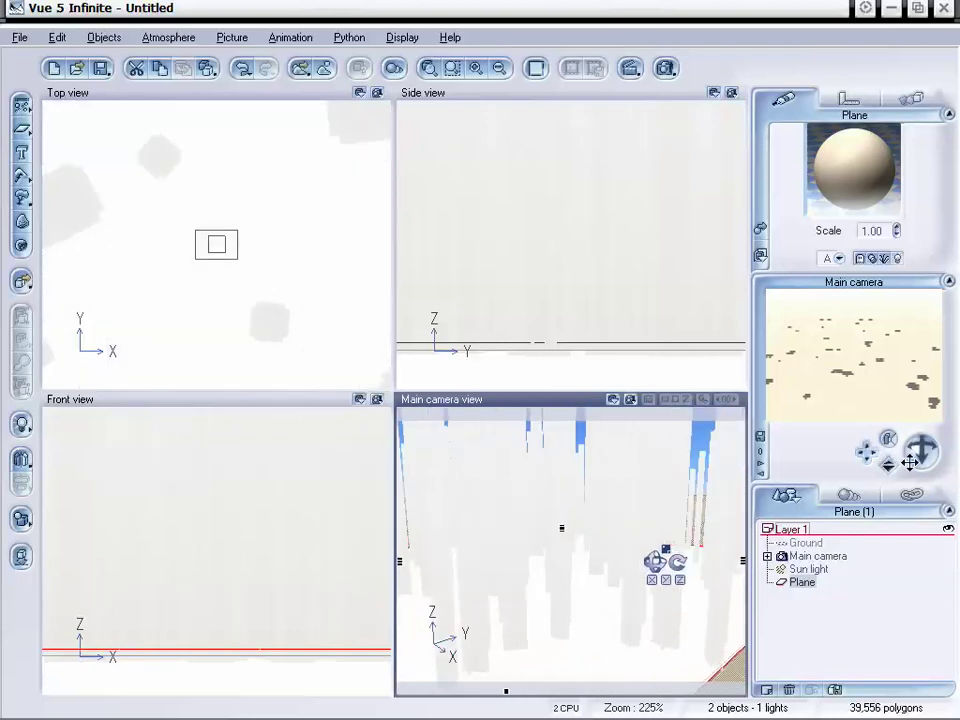
left_click(180, 38)
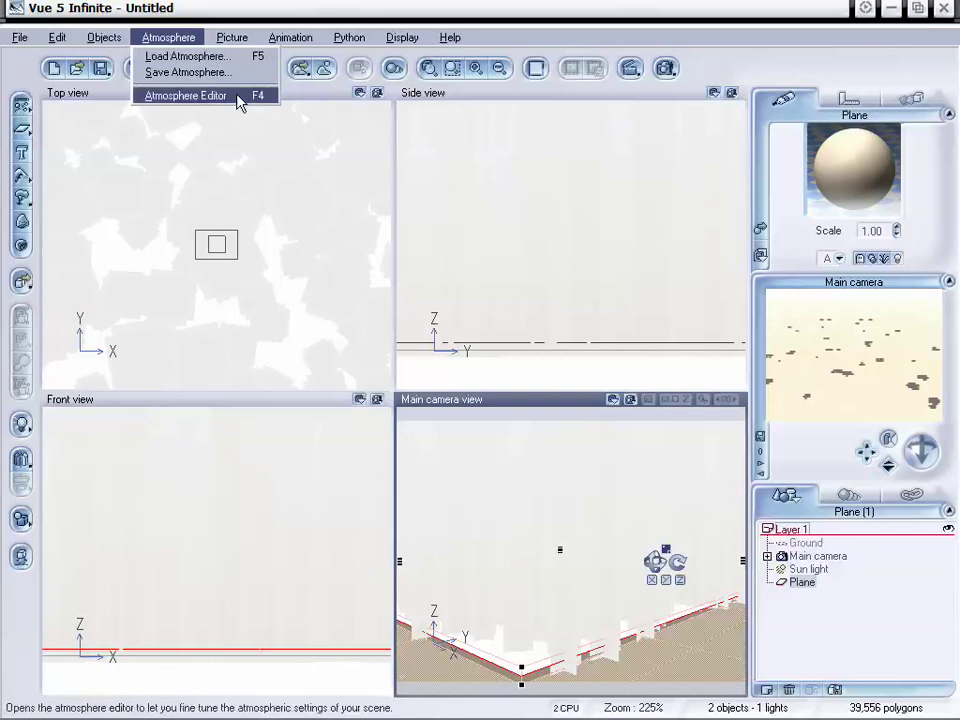
left_click(234, 95)
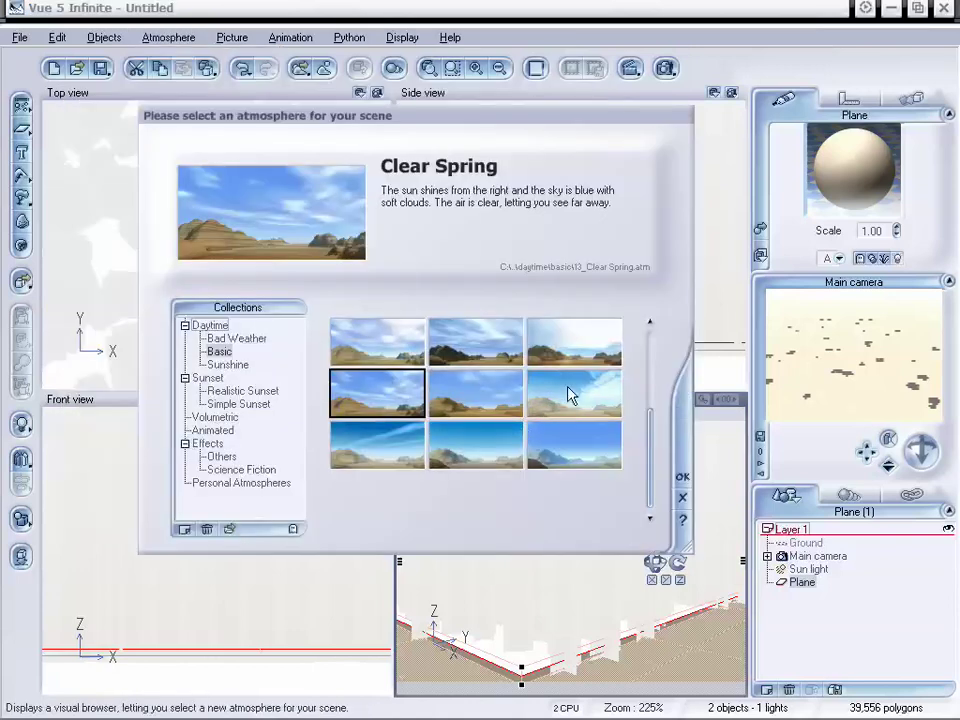
left_click(236, 339)
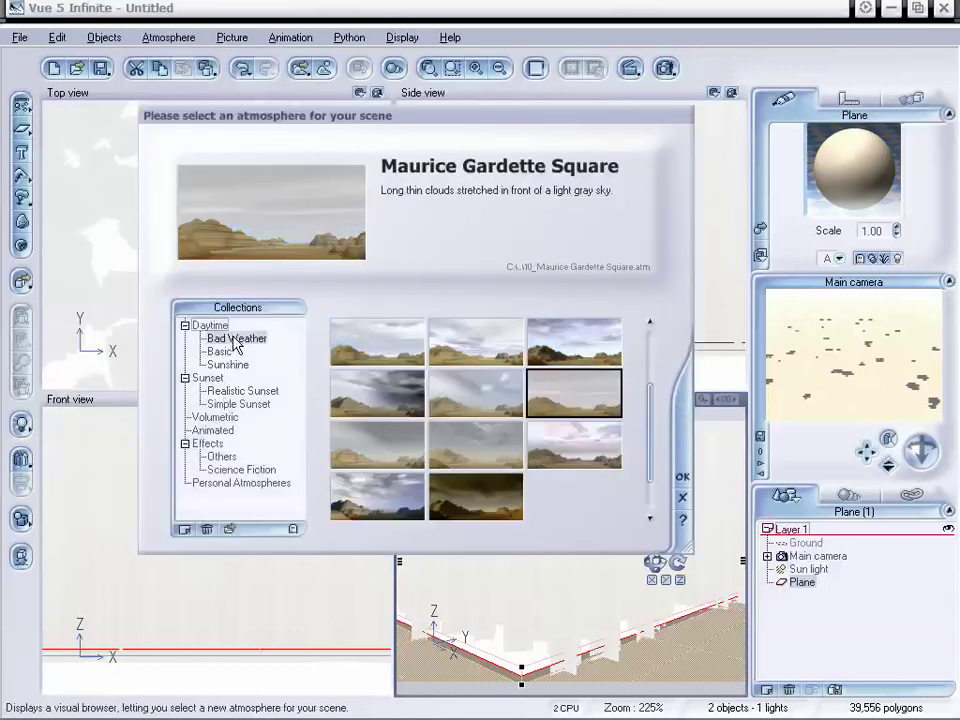
left_click(685, 479)
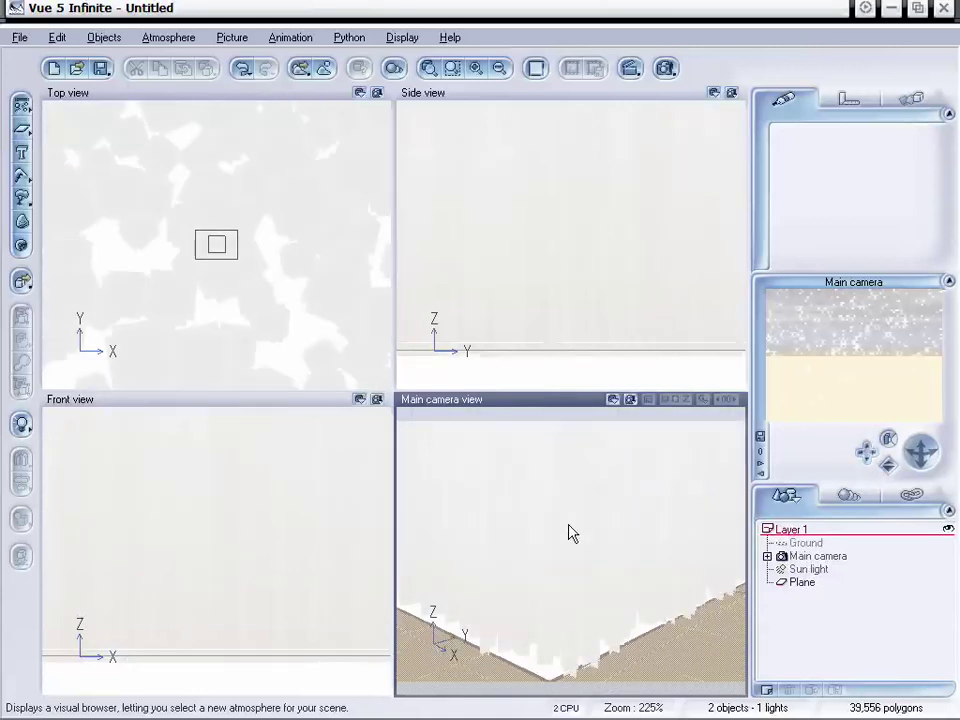
- Reopen the plane's EcoSystem material, set the overall density to 30%, and repopulate the plane
left_click(583, 579)
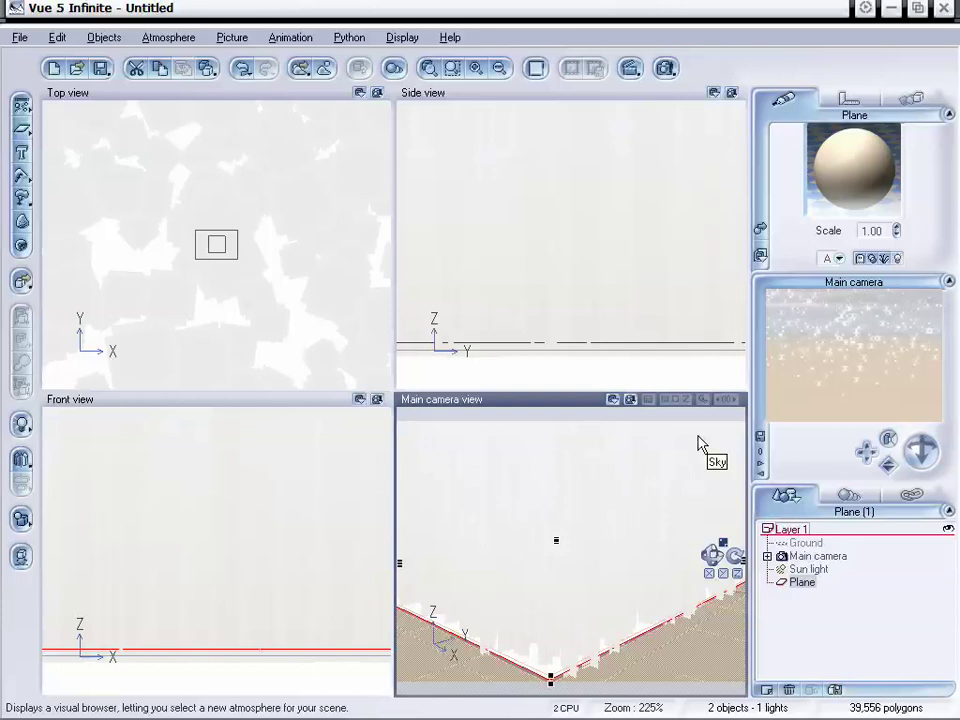
right_click(843, 181)
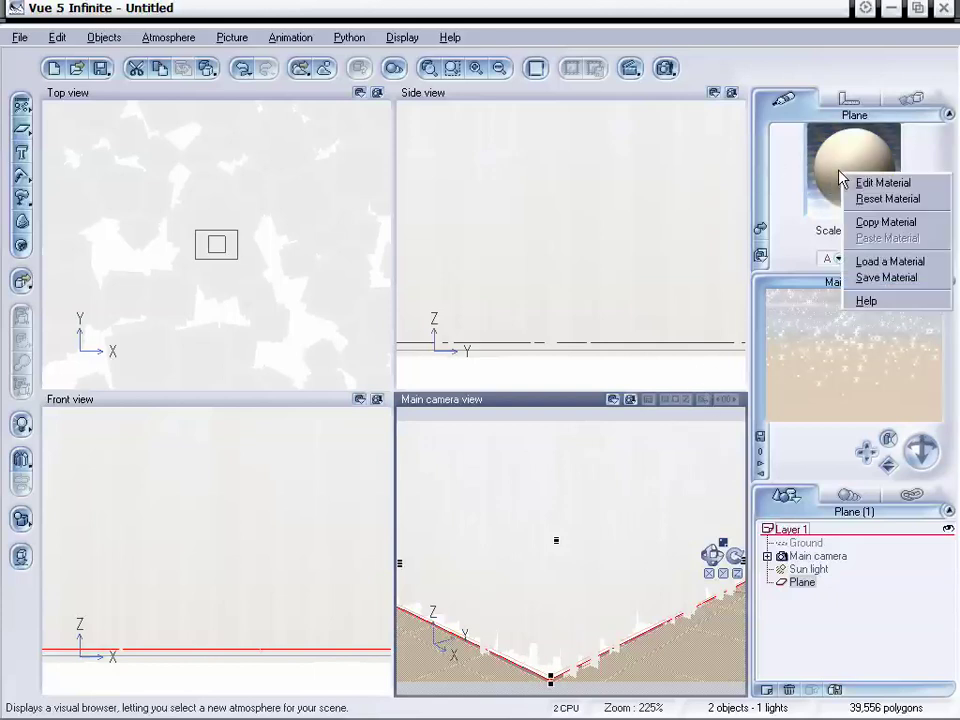
left_click(864, 185)
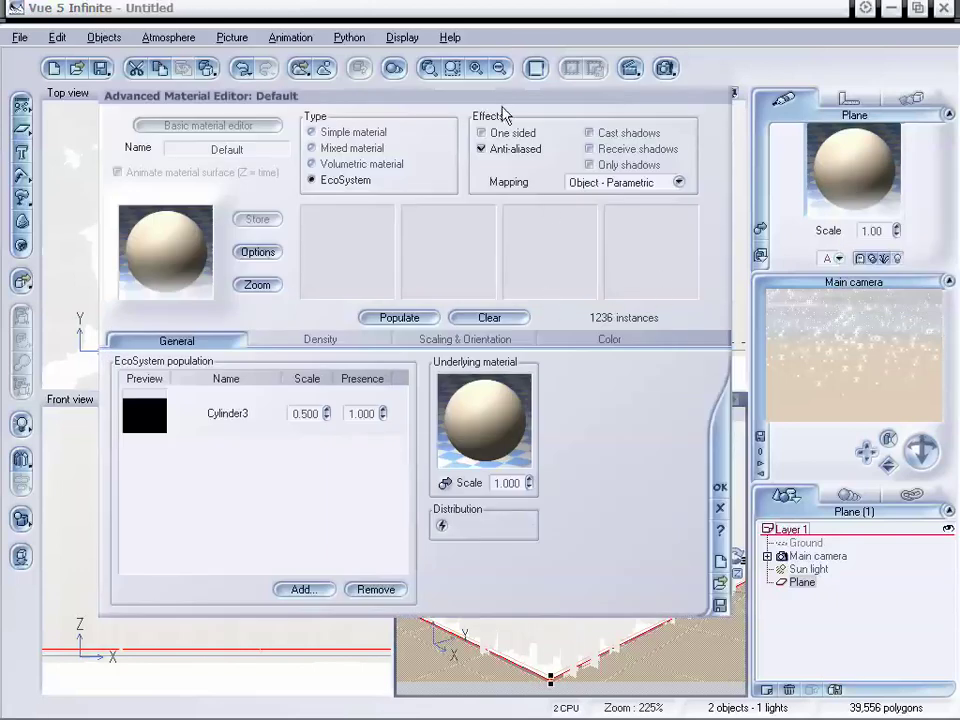
left_click_drag(504, 101, 536, 93)
left_click(360, 333)
left_click_drag(241, 375, 234, 375)
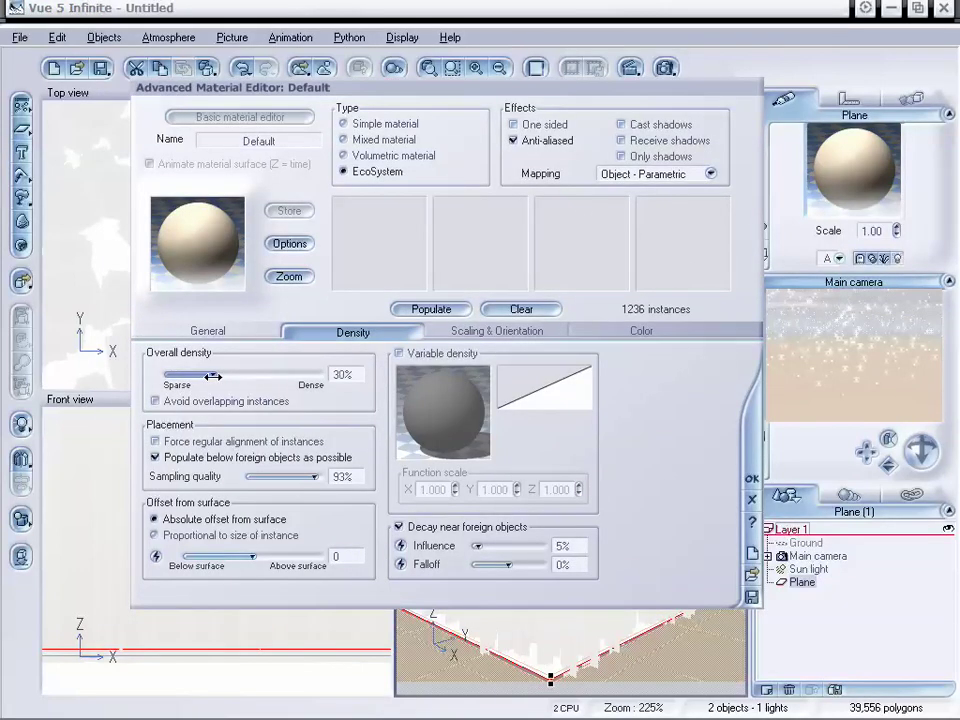
left_click(443, 310)
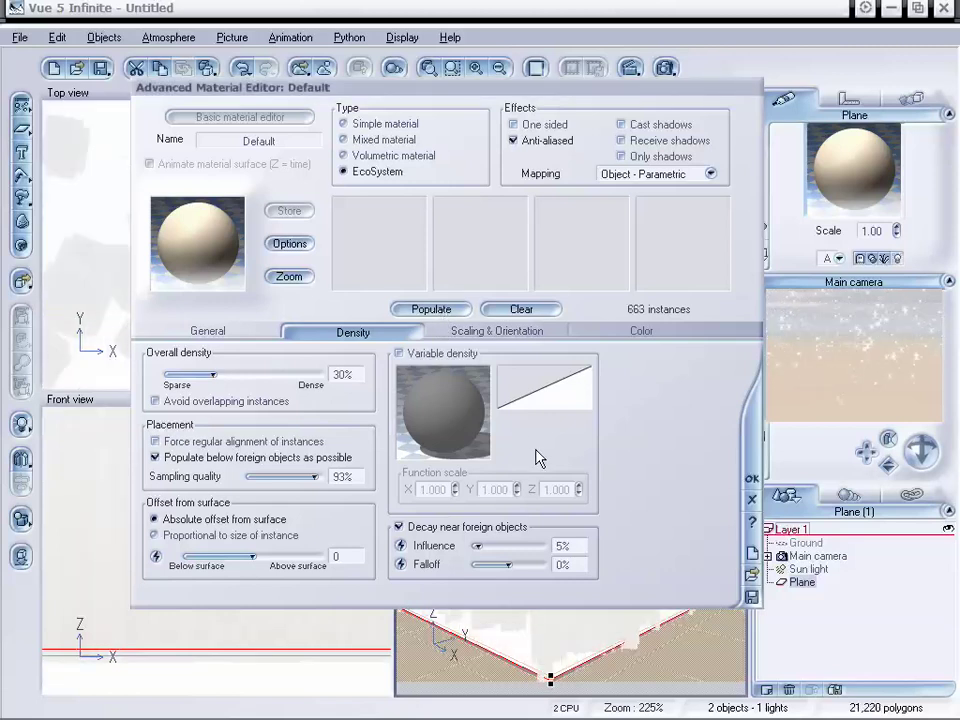
- Set the EcoSystem's maximum X size variation to .25, repopulate the plane, and close the material editor
left_click(472, 334)
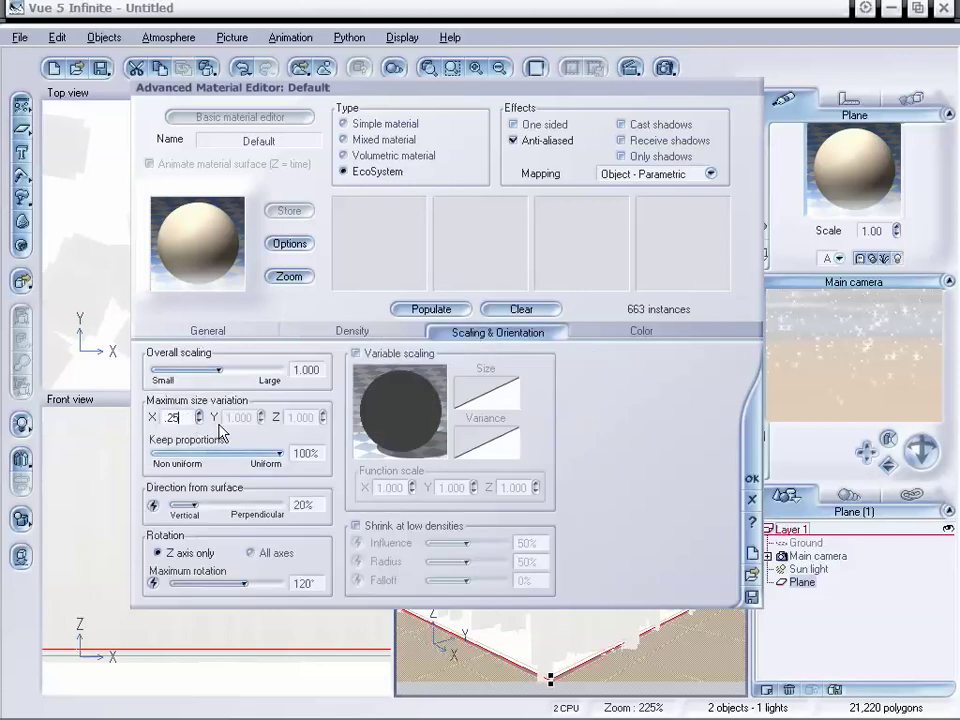
left_click(431, 309)
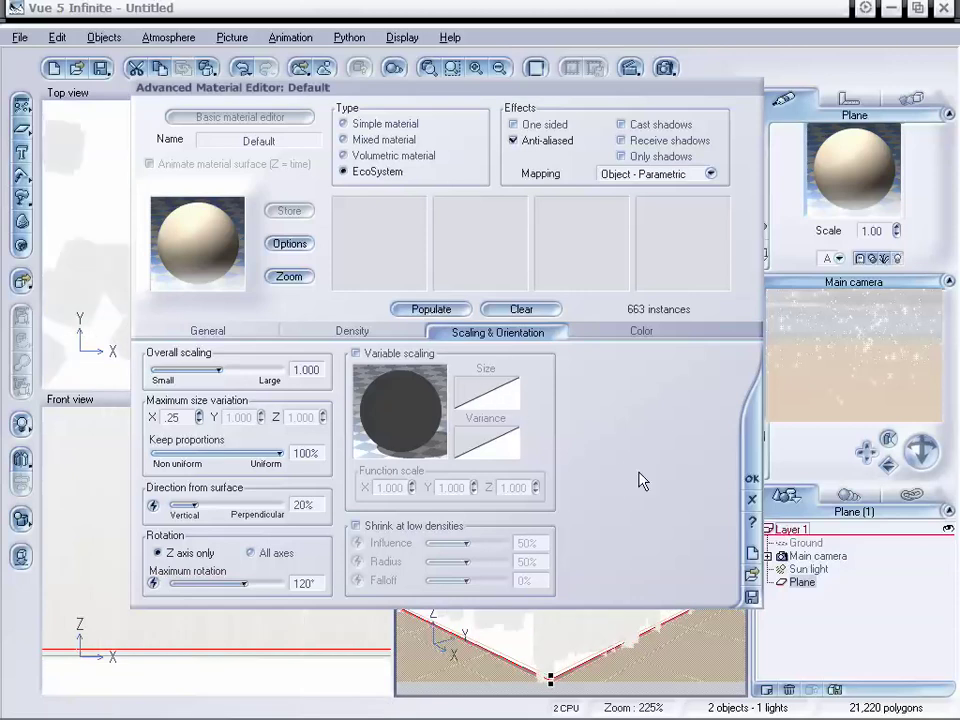
left_click(754, 498)
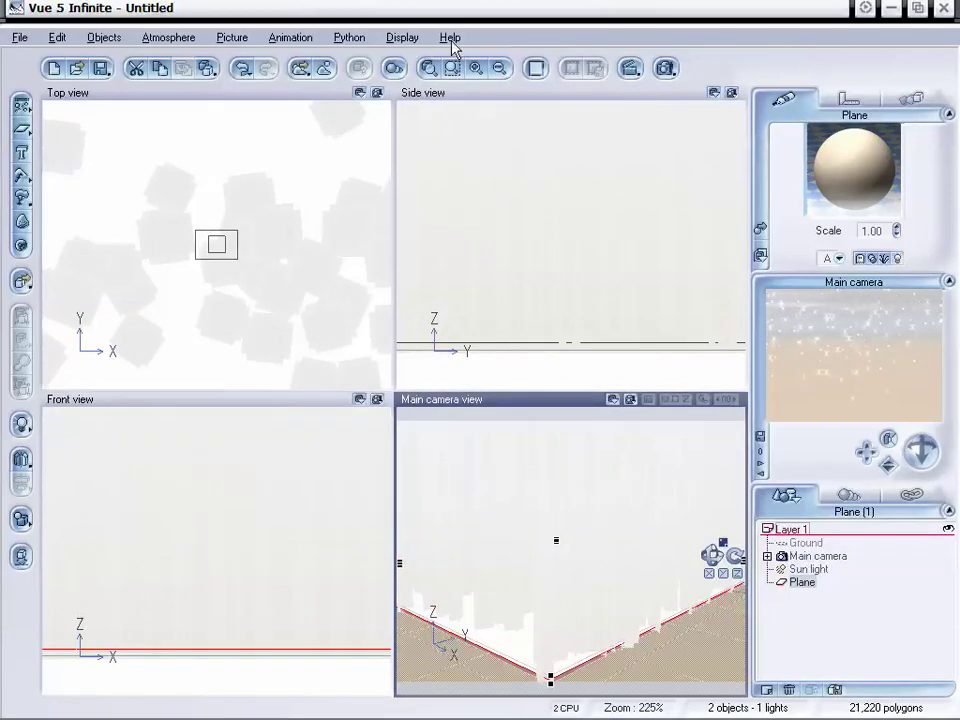
- Display the animation timeline for the plane and dismiss the Animation Wizard, turning off its automatic display for new object animations
left_click(500, 69)
left_click(500, 69)
left_click(500, 69)
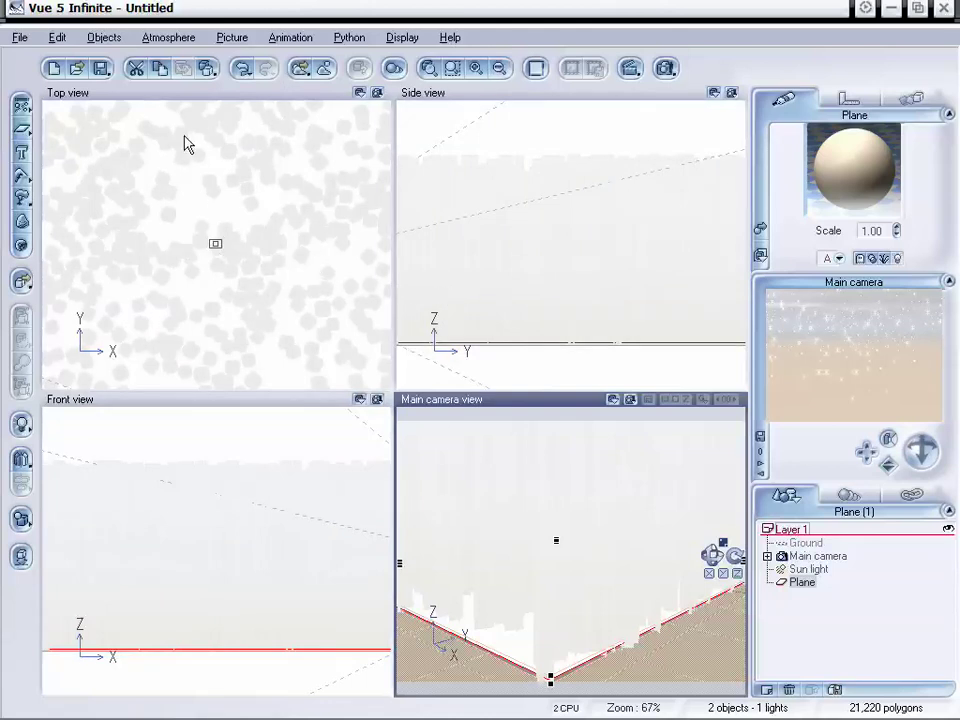
left_click(500, 69)
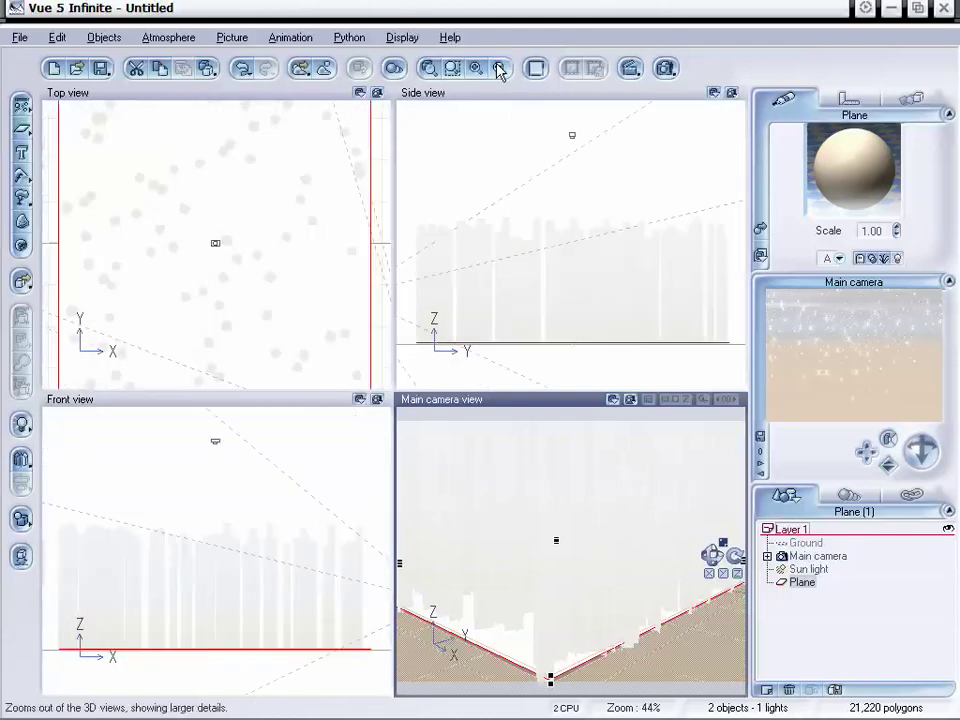
left_click(500, 69)
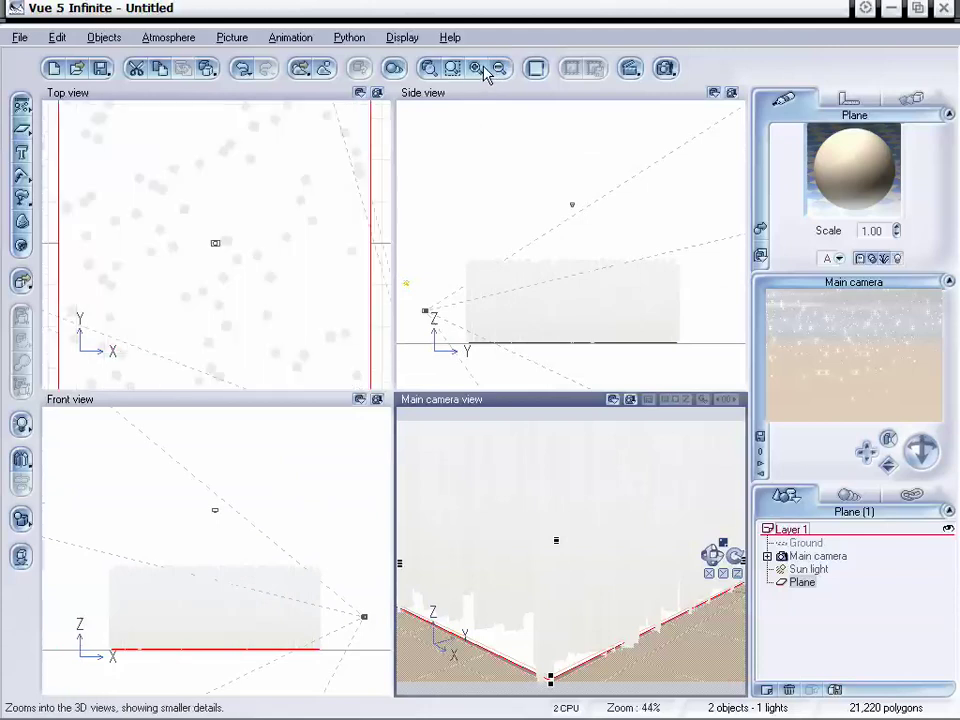
left_click(477, 69)
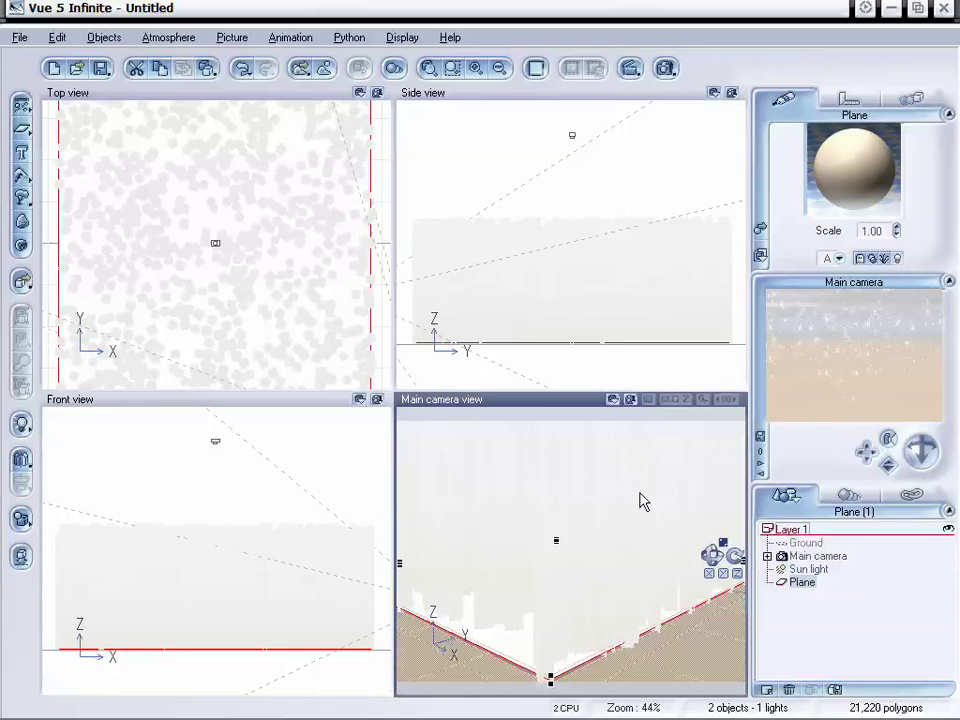
left_click_drag(888, 465, 866, 457)
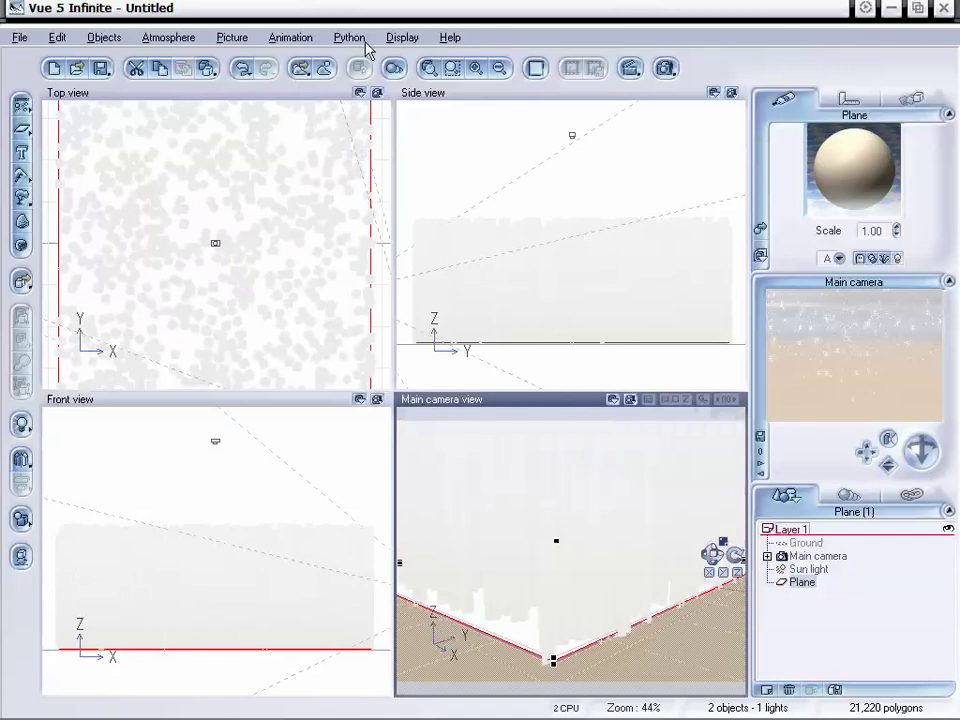
left_click(185, 39)
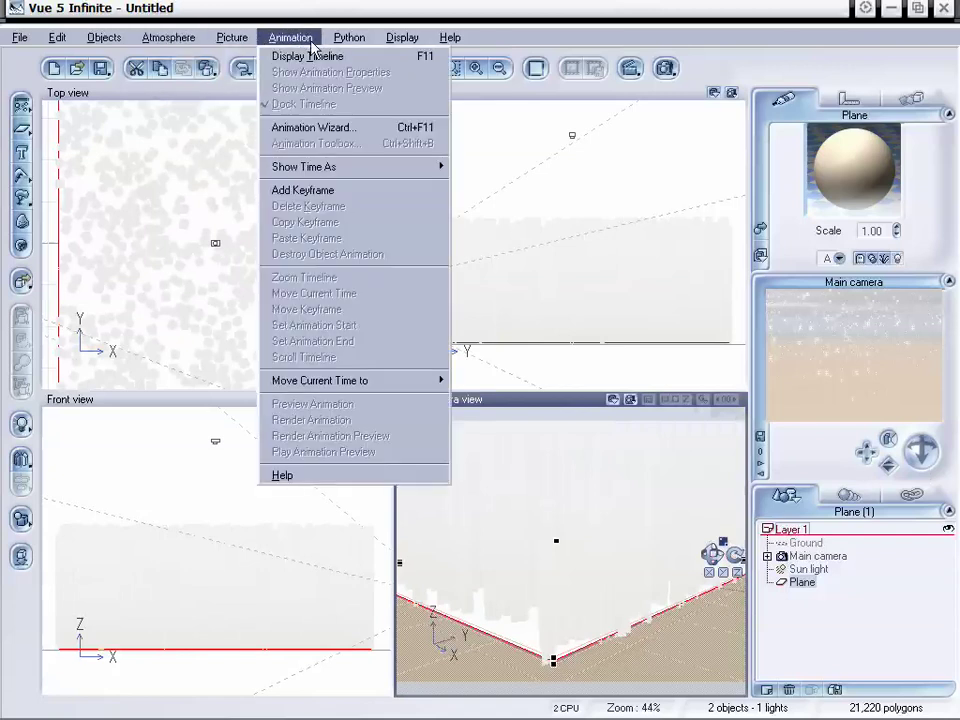
left_click(308, 60)
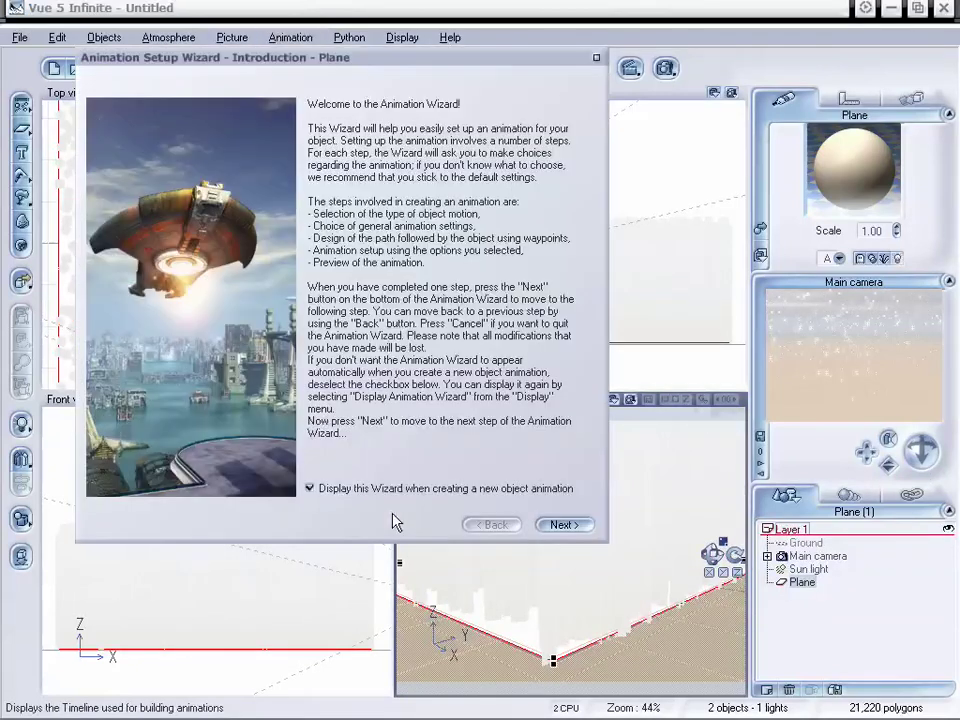
left_click(310, 488)
left_click(490, 525)
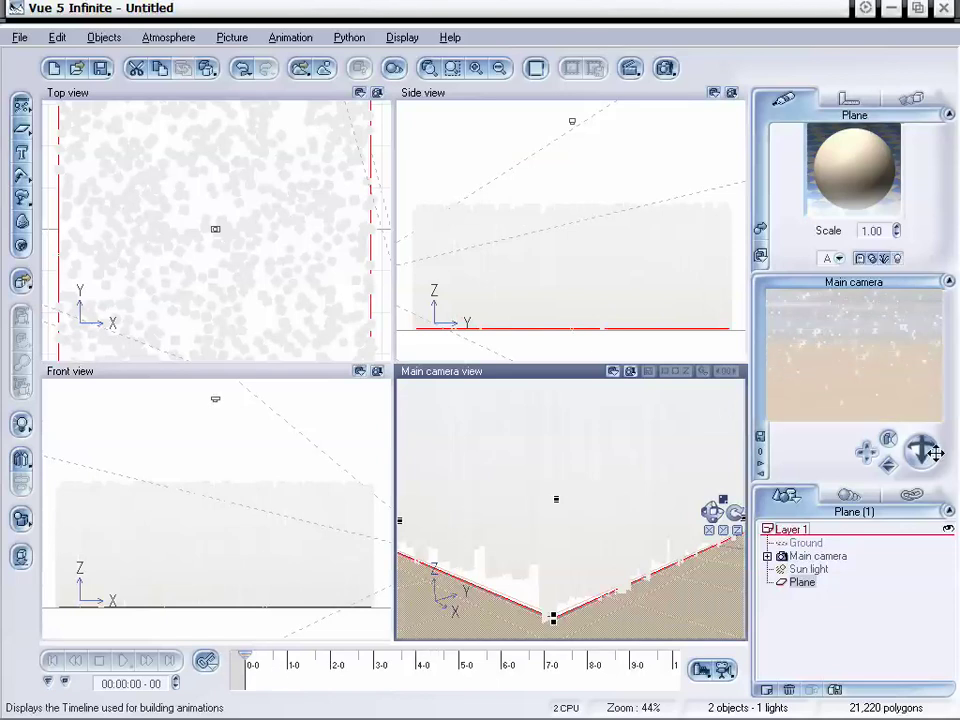
- Move the current time to 4 seconds and lower the plane slightly below ground level in the Front view
left_click(887, 466)
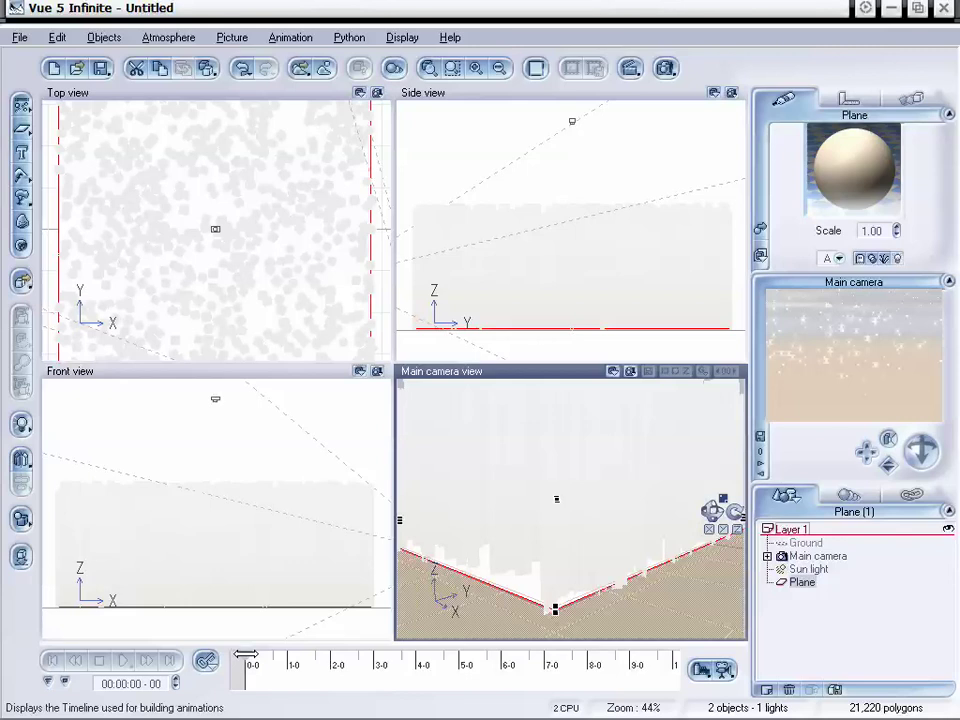
left_click_drag(245, 654, 415, 655)
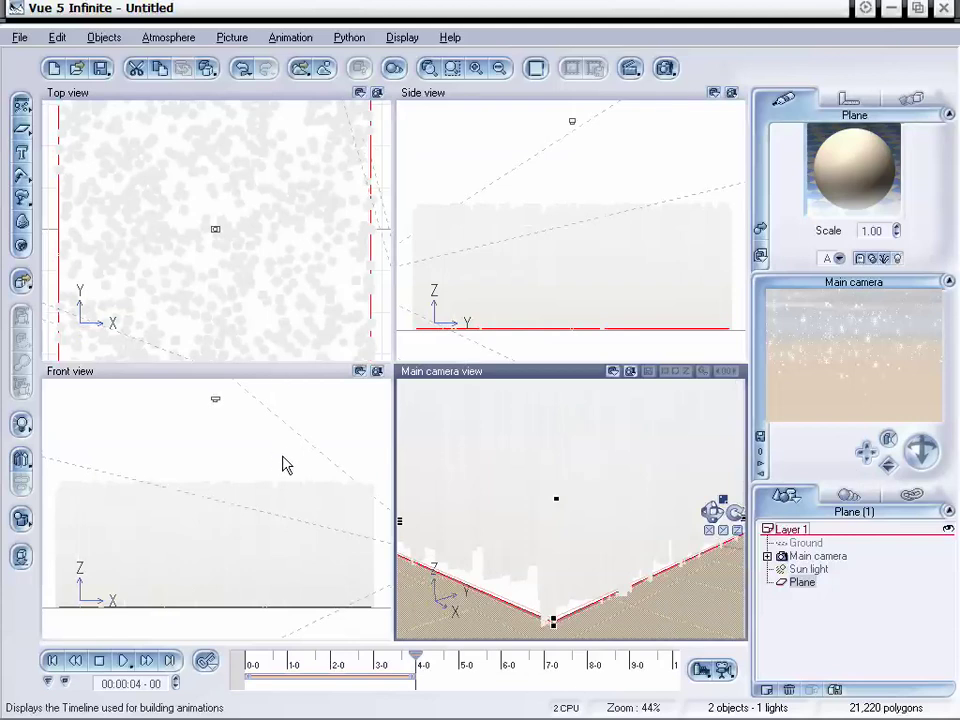
left_click(249, 514)
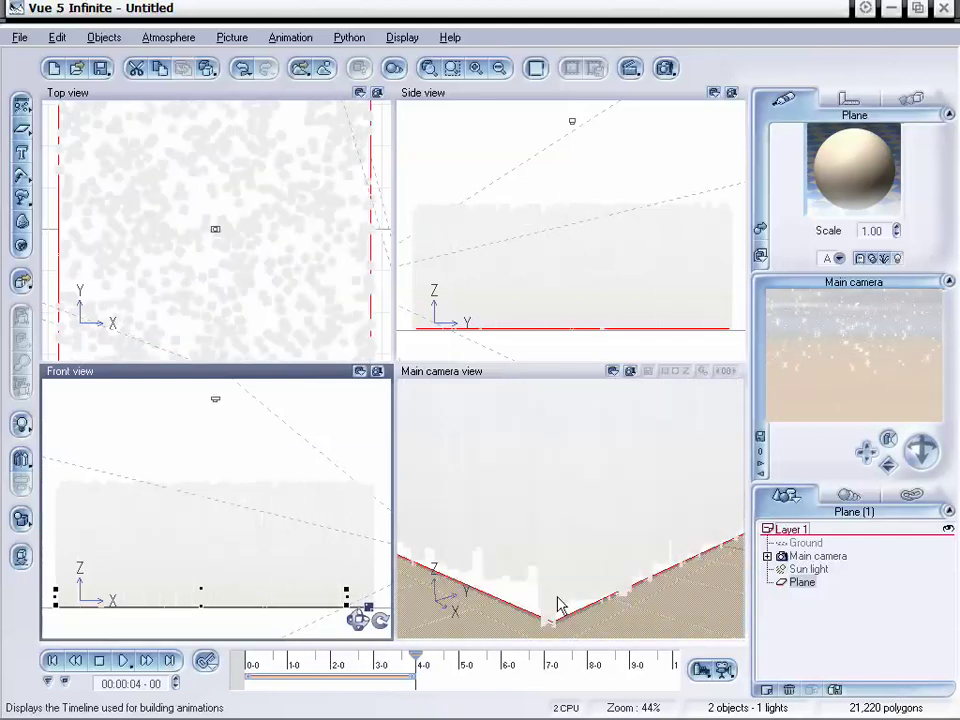
right_click_drag(247, 489, 252, 408)
left_click_drag(242, 523, 266, 541)
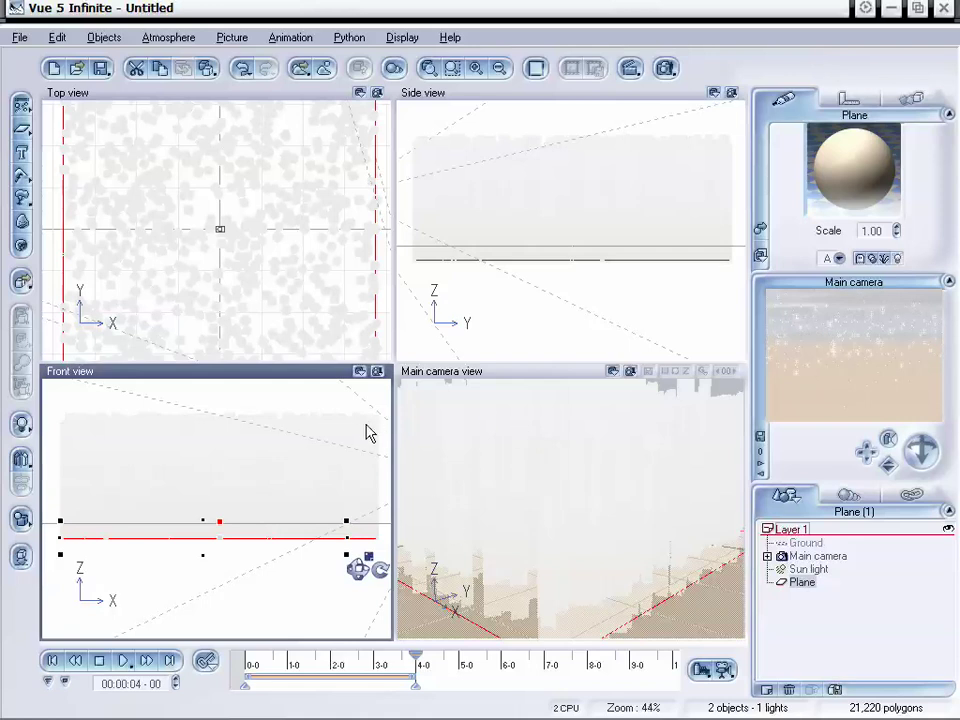
- Rotate the plane about 2 degrees counter-clockwise in the Top view at the 4-second mark
left_click(499, 68)
left_click(288, 277)
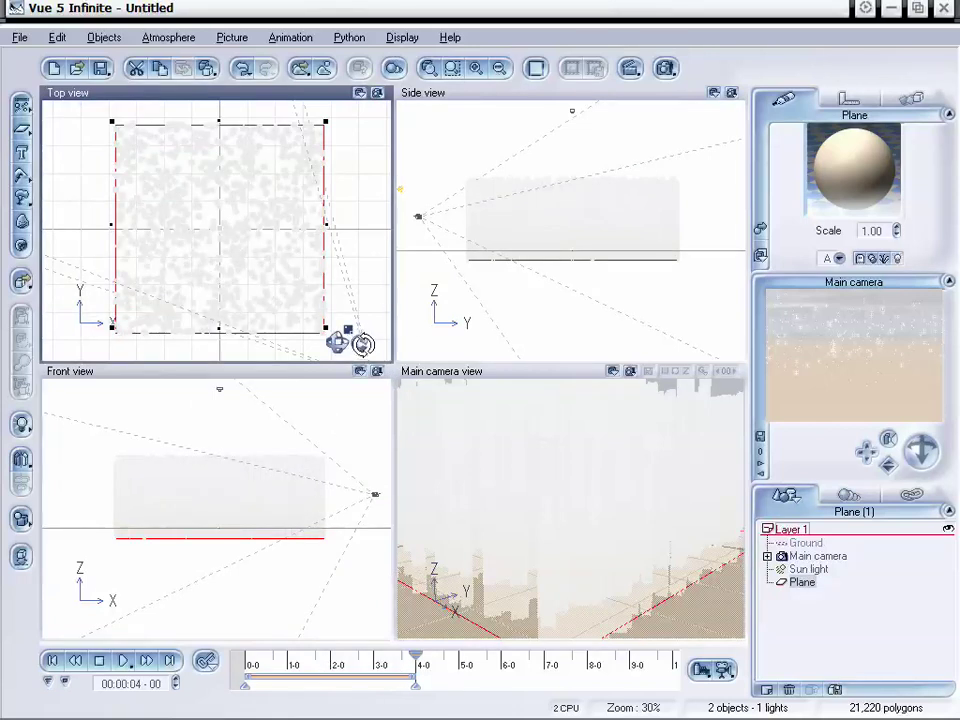
left_click_drag(363, 343, 366, 342)
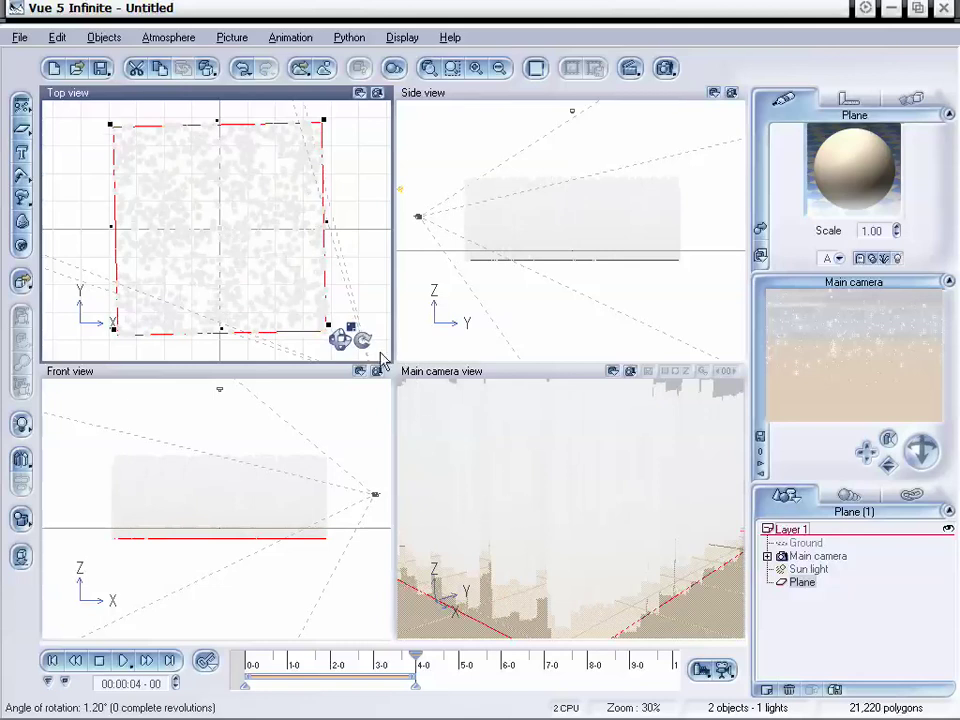
left_click_drag(364, 342, 364, 342)
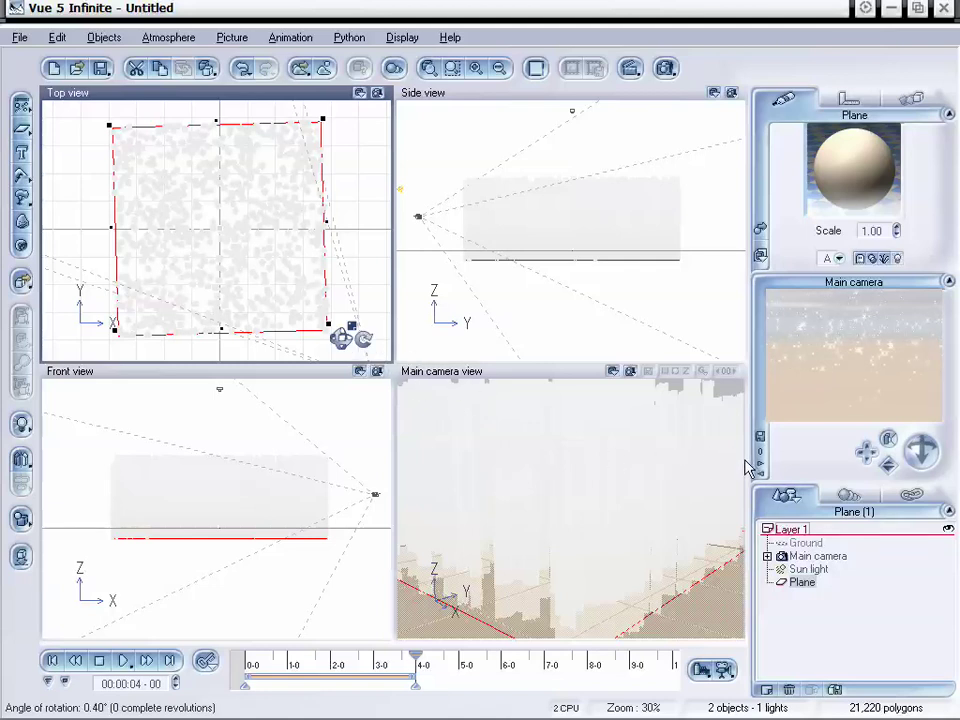
left_click_drag(363, 340, 365, 333)
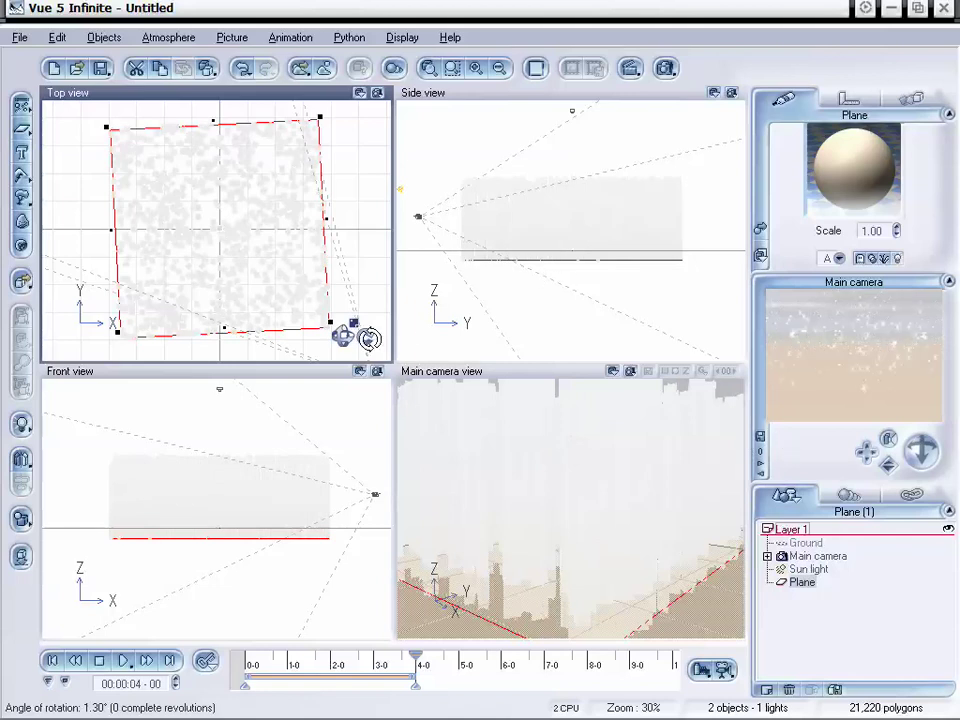
left_click_drag(368, 339, 350, 340)
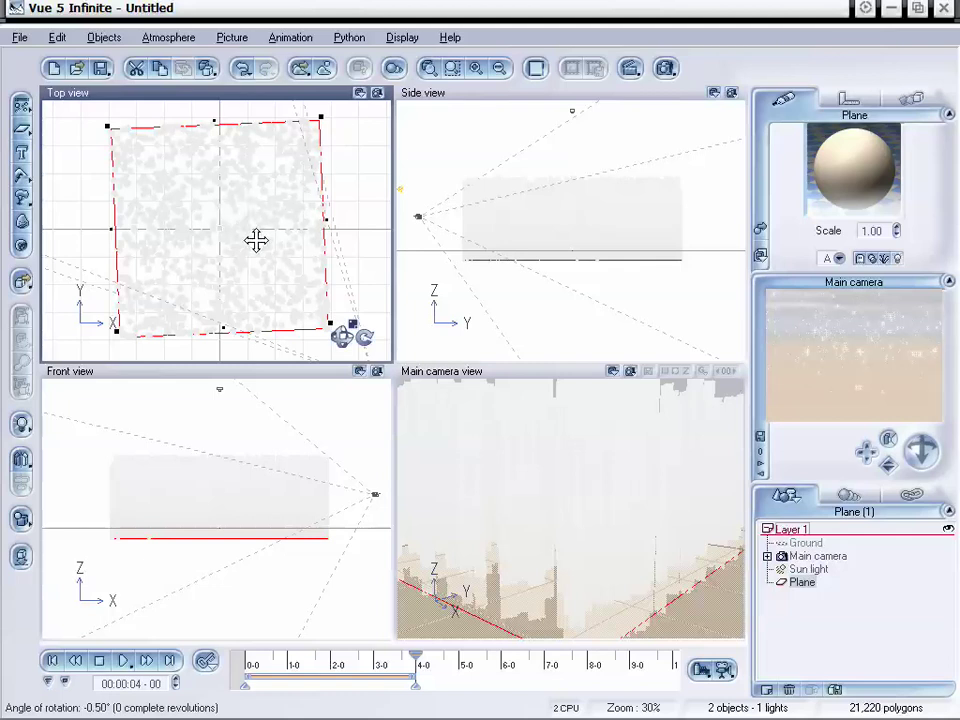
left_click_drag(362, 335, 361, 336)
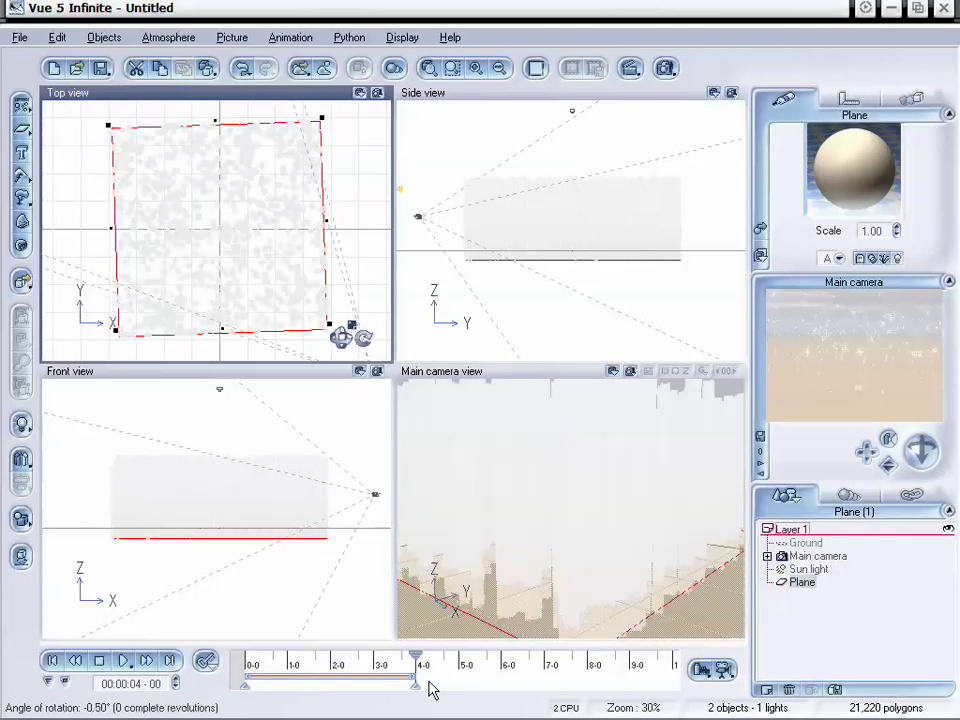
- Scrub backward through the plane's animation to check its motion and return to the start of the timeline
left_click_drag(412, 654, 388, 621)
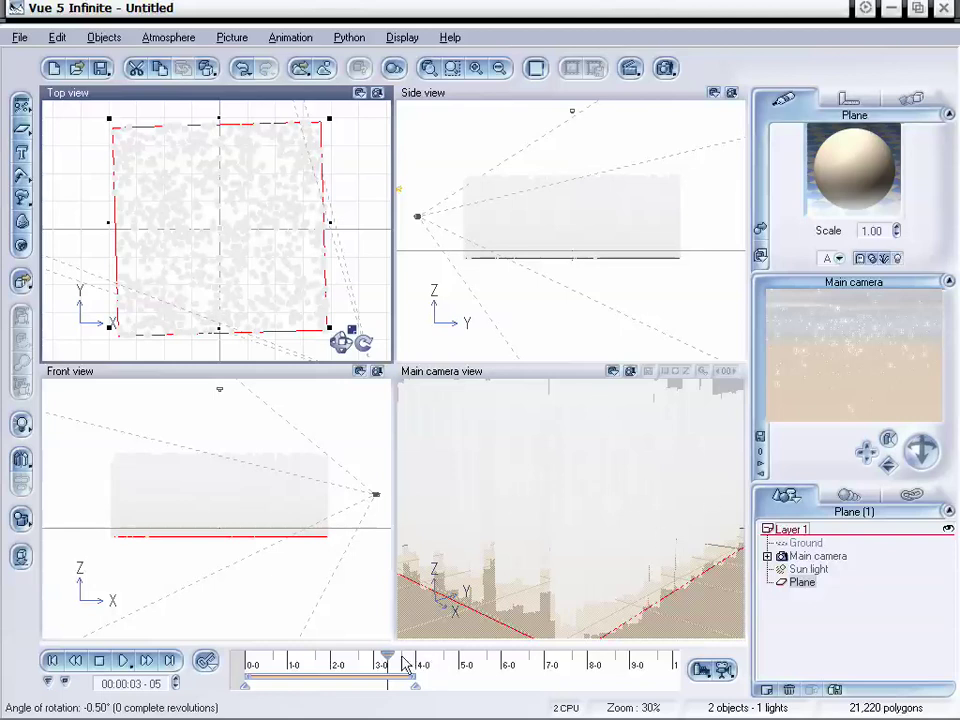
left_click_drag(390, 655, 298, 657)
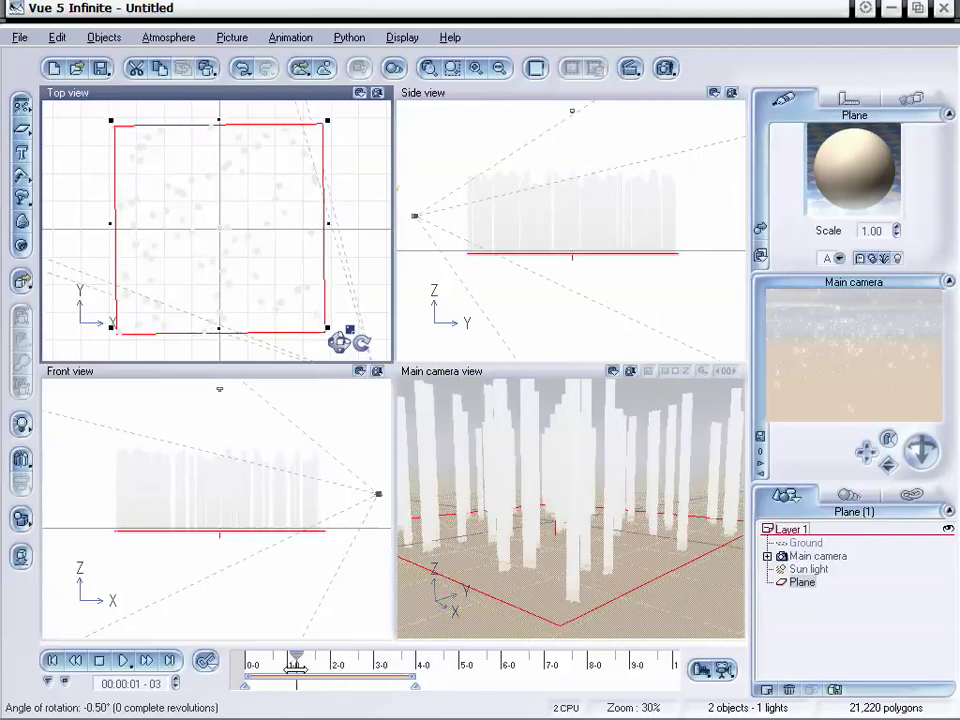
left_click(53, 661)
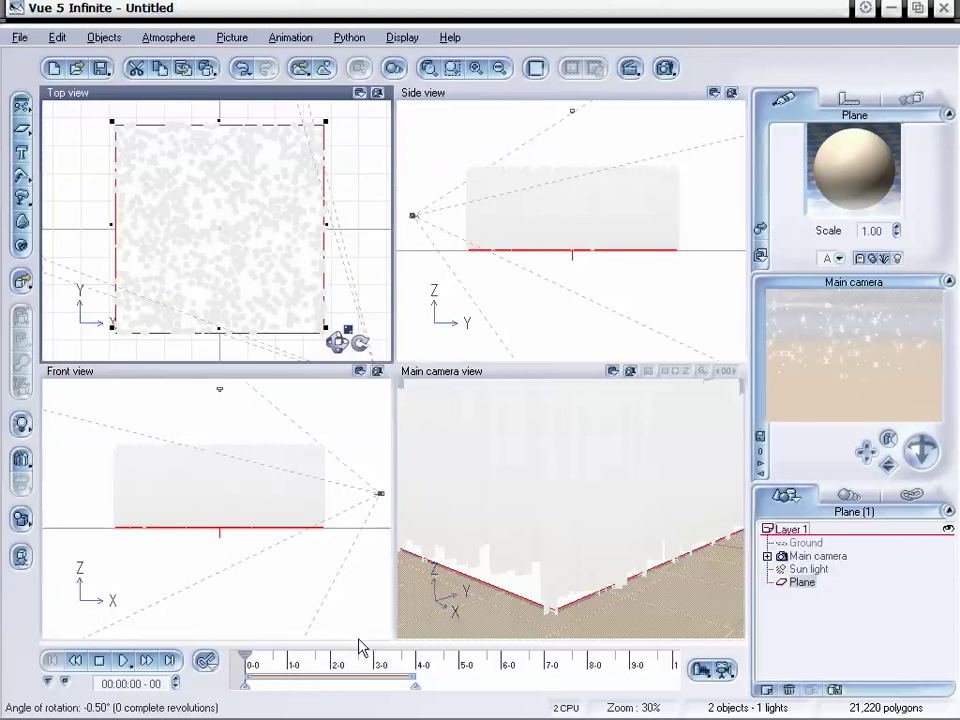
- Duplicate the snow plane and rotate the copy about 101 degrees clockwise in the Top view at the start of the timeline
left_click(805, 581)
left_click(784, 583)
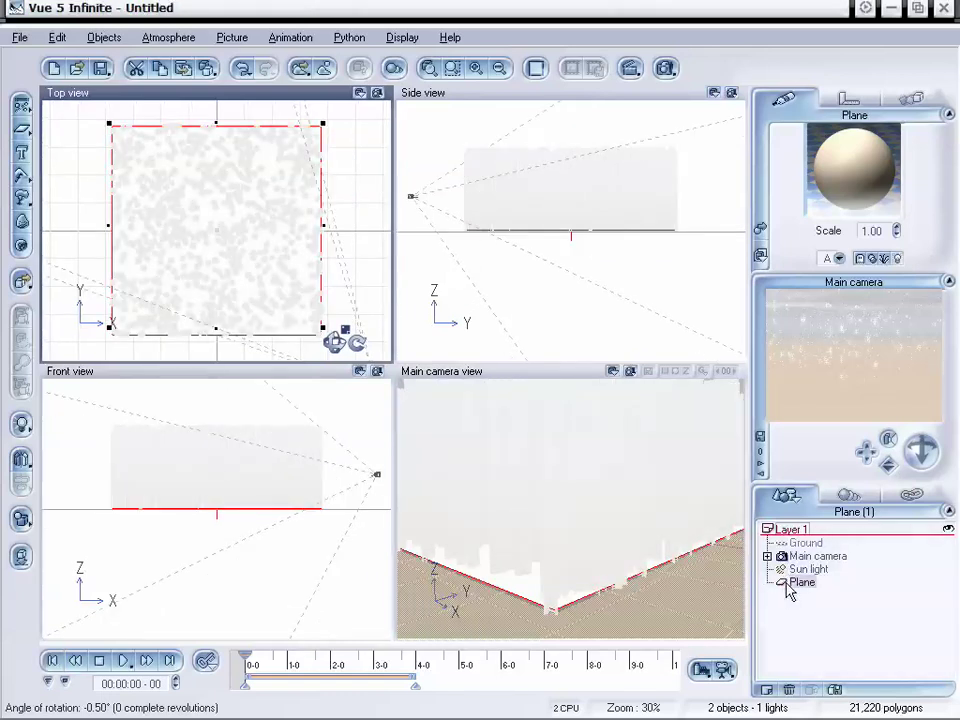
key("ctrl+d")
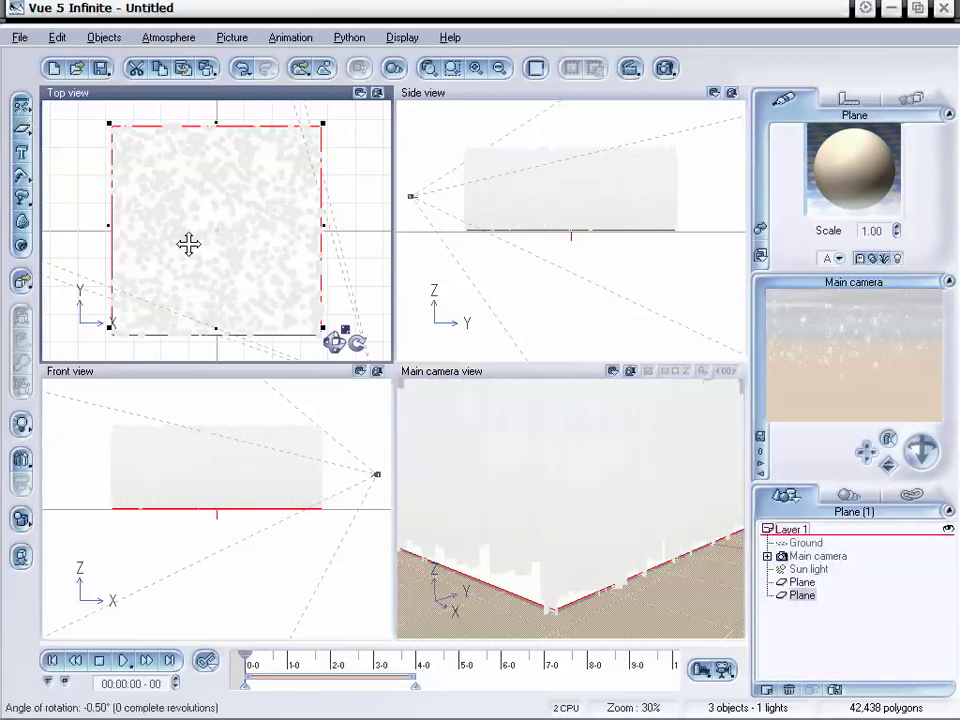
left_click(248, 518)
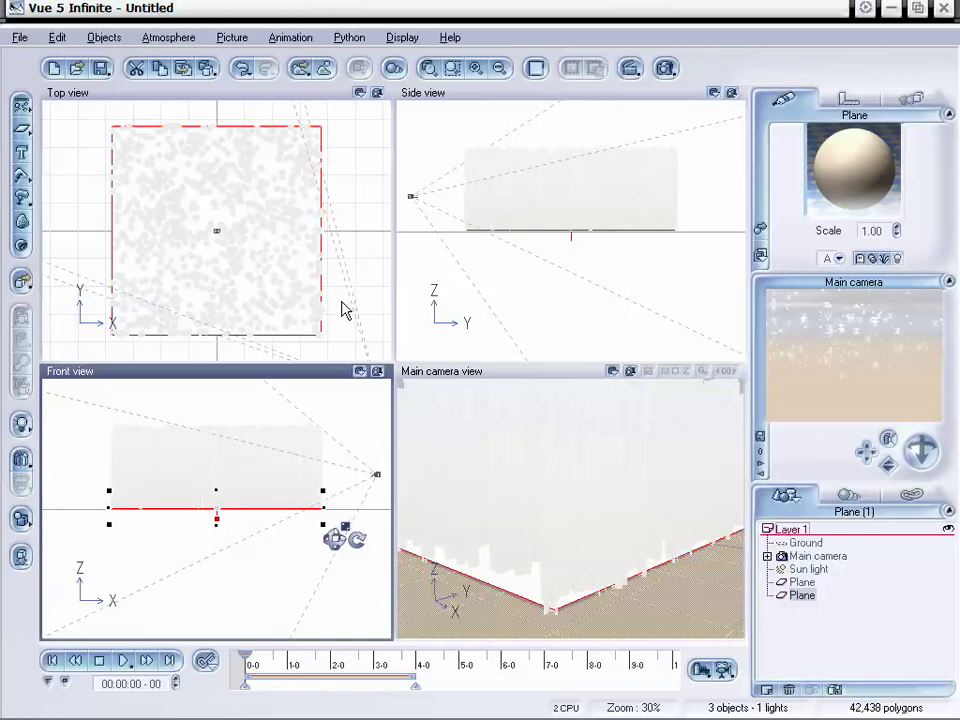
left_click(303, 215)
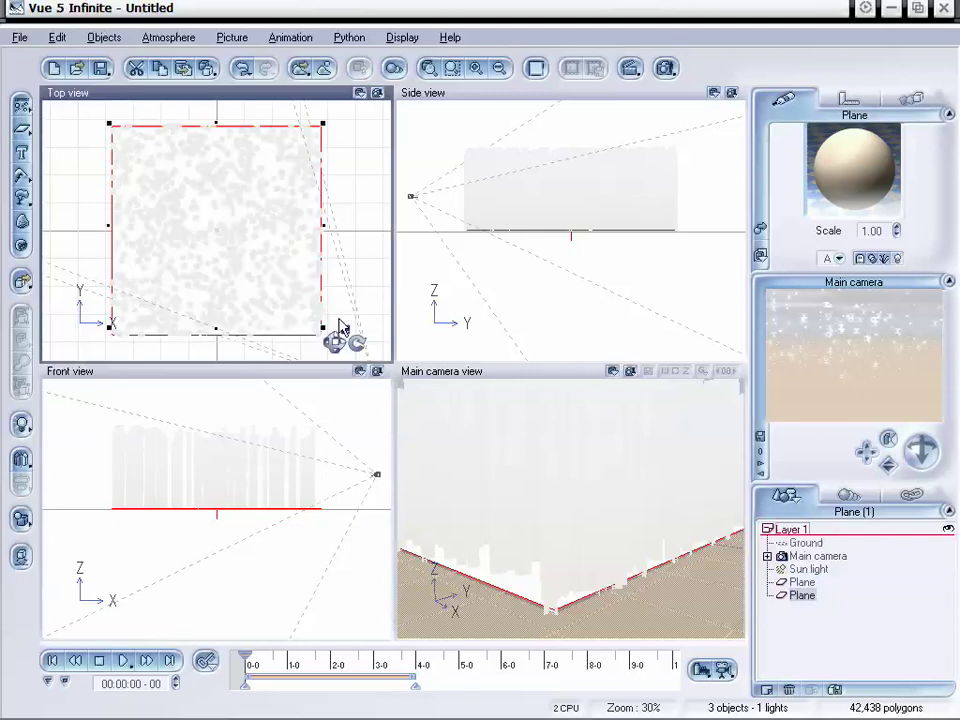
left_click_drag(361, 340, 161, 284)
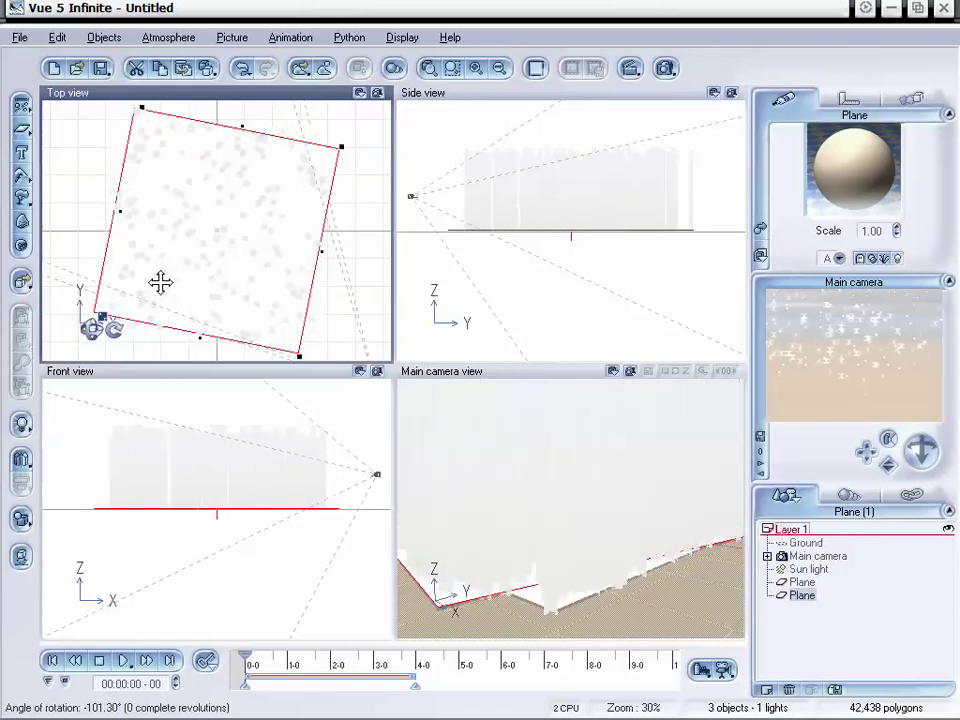
- Check the duplicate plane's motion over time, then rotate it about 92 degrees clockwise in the Top view at the 4-second mark
left_click_drag(245, 657, 368, 653)
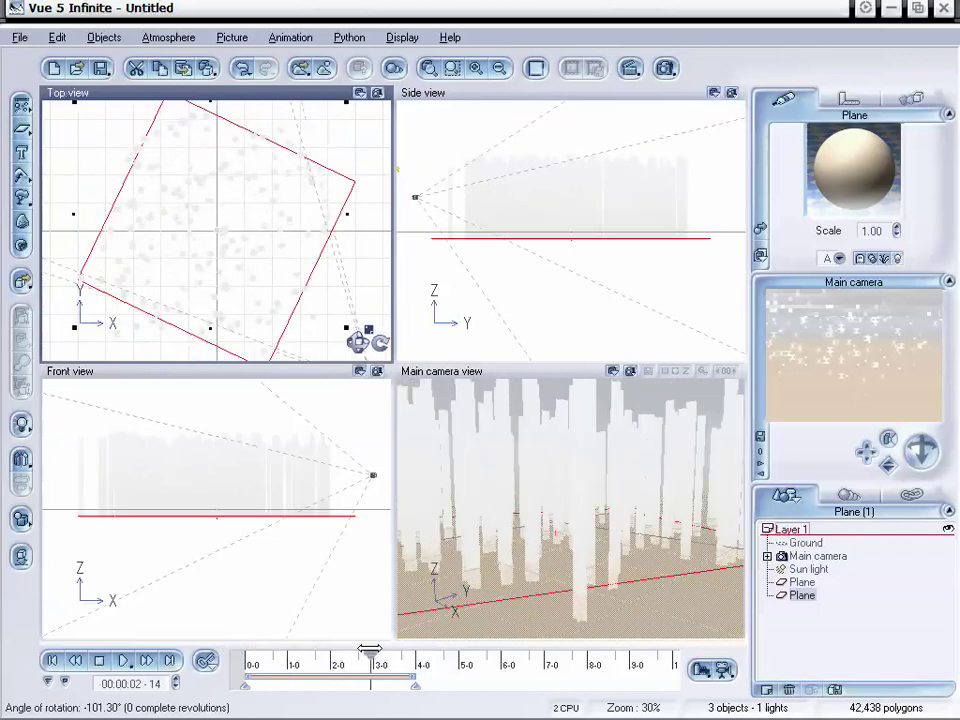
left_click(172, 661)
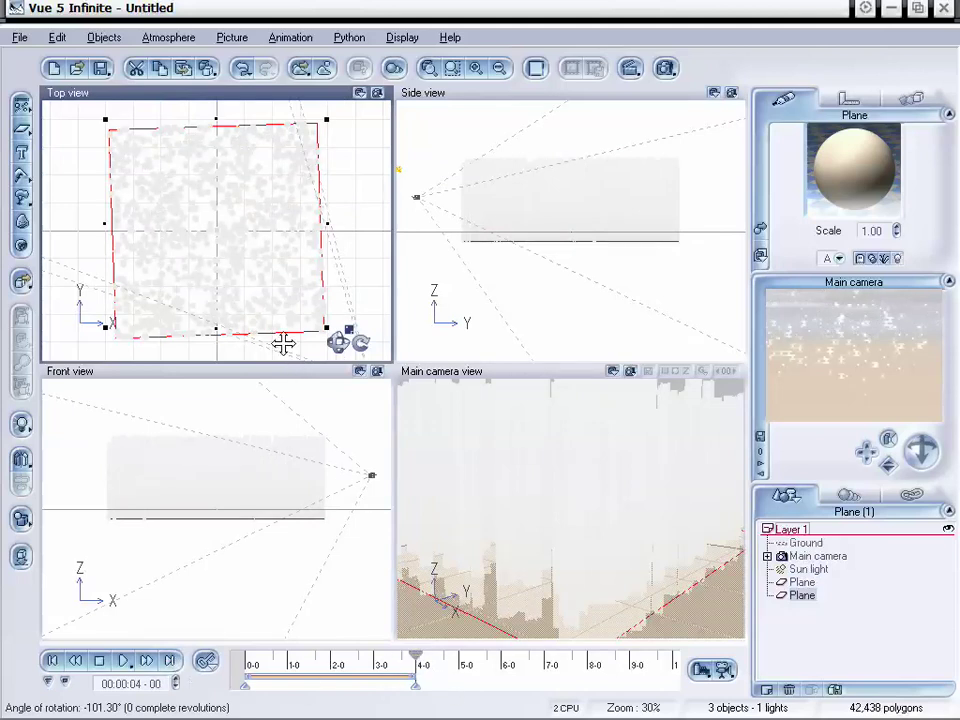
left_click_drag(416, 656, 352, 610)
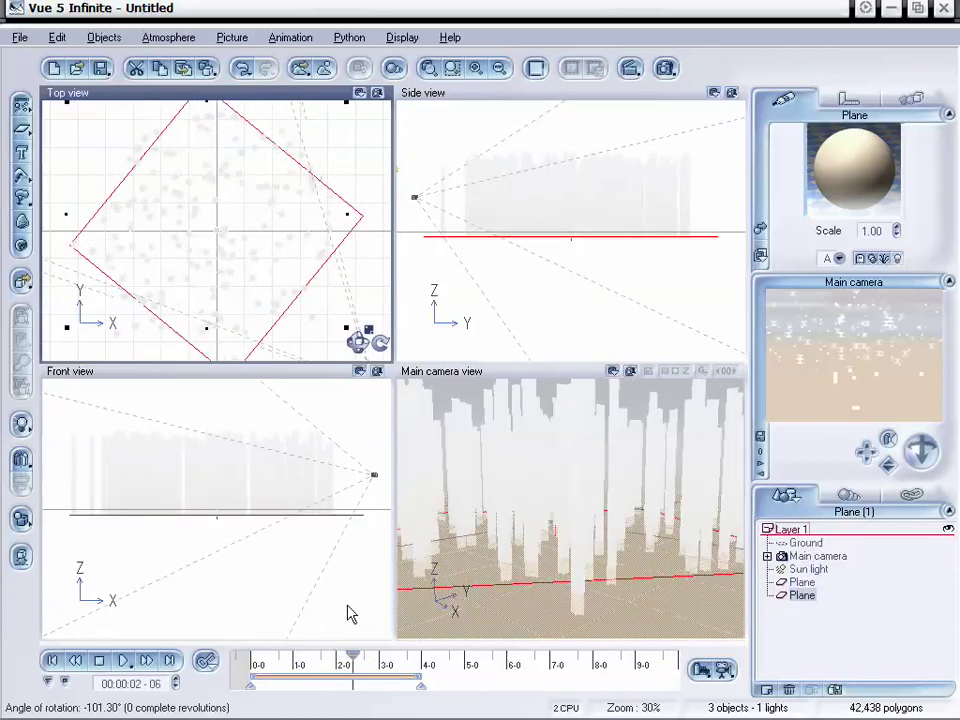
left_click(172, 662)
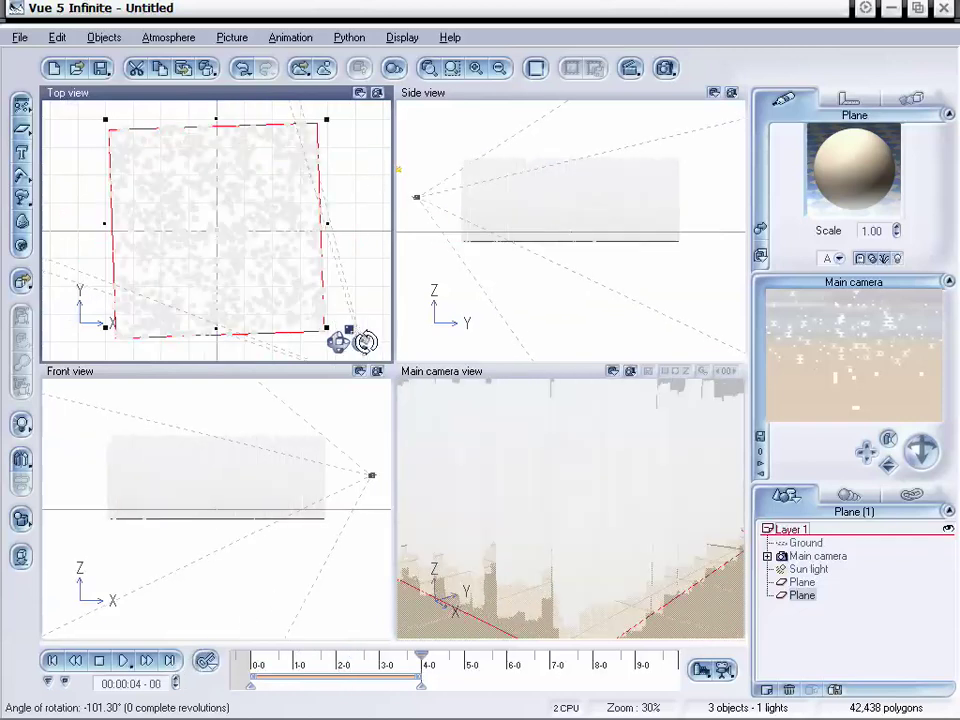
left_click_drag(363, 343, 251, 380)
left_click_drag(186, 338, 156, 311)
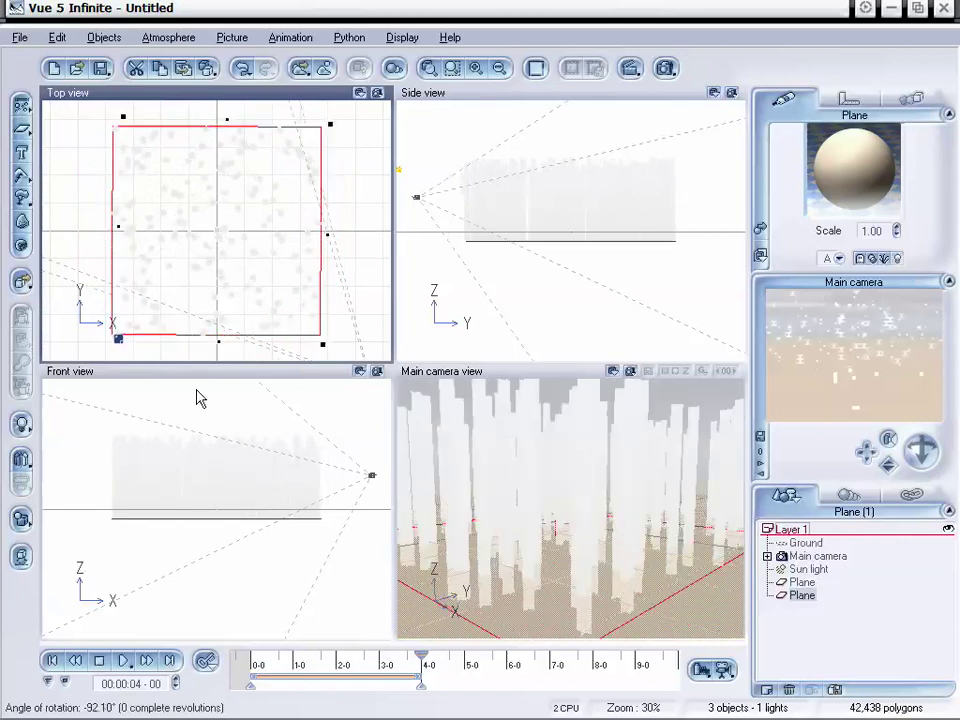
- Rotate the duplicate plane about 3.6 degrees further clockwise at the 4-second mark and scrub through the timeline to check its motion
left_click_drag(421, 655, 296, 632)
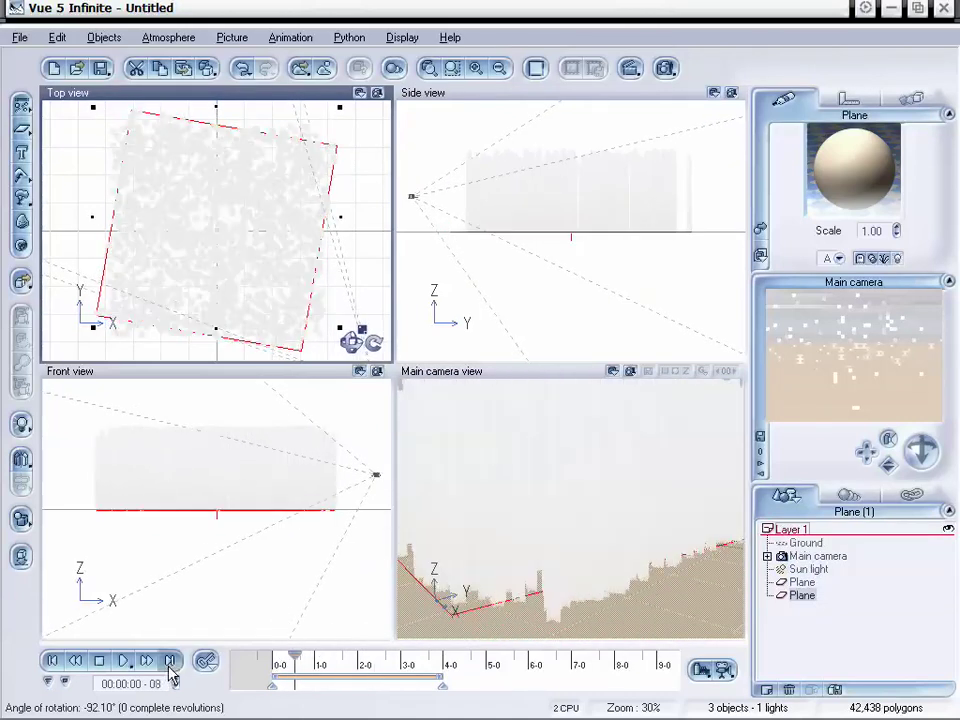
left_click(170, 662)
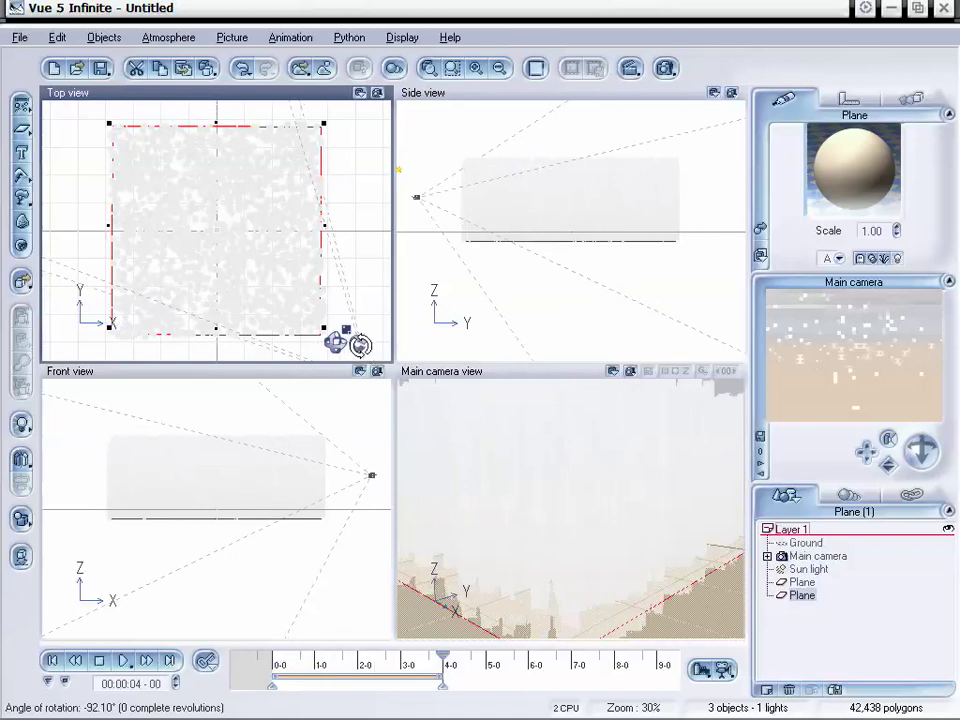
left_click_drag(360, 345, 357, 357)
left_click_drag(443, 656, 362, 615)
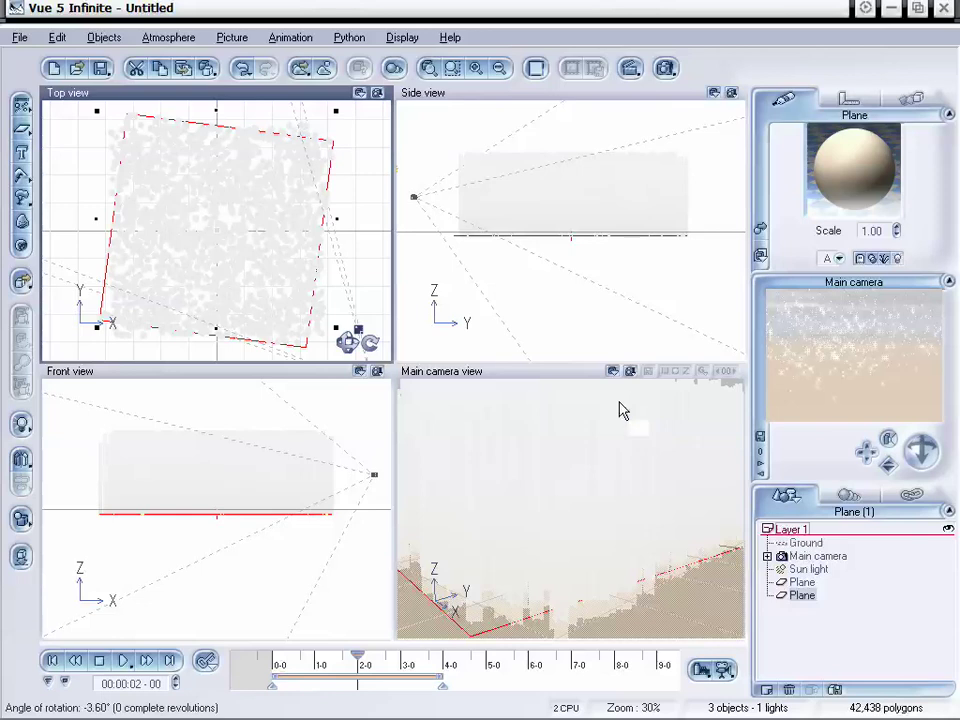
left_click_drag(355, 654, 384, 679)
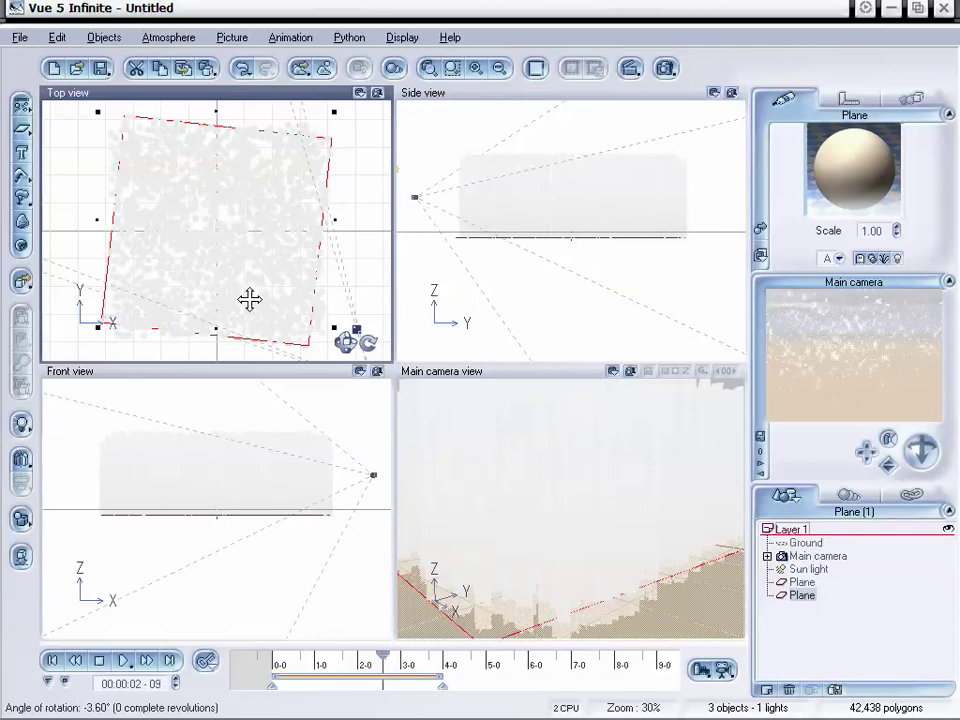
- Lower the duplicate plane slightly further below ground level in the Front view at the 4-second mark and scrub back through the animation
left_click(169, 662)
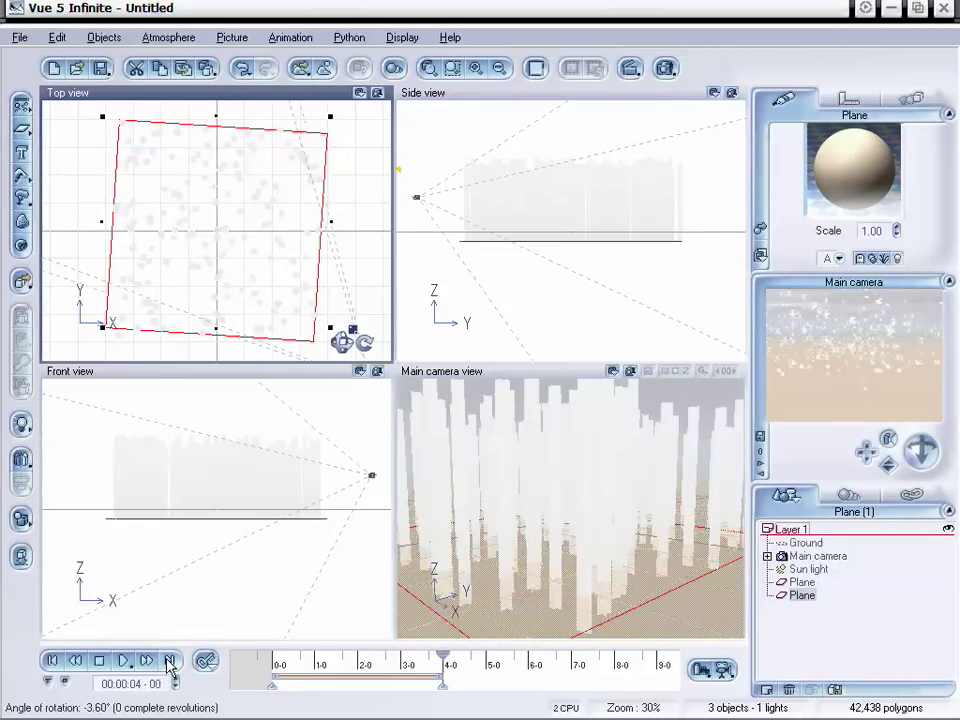
left_click(208, 524)
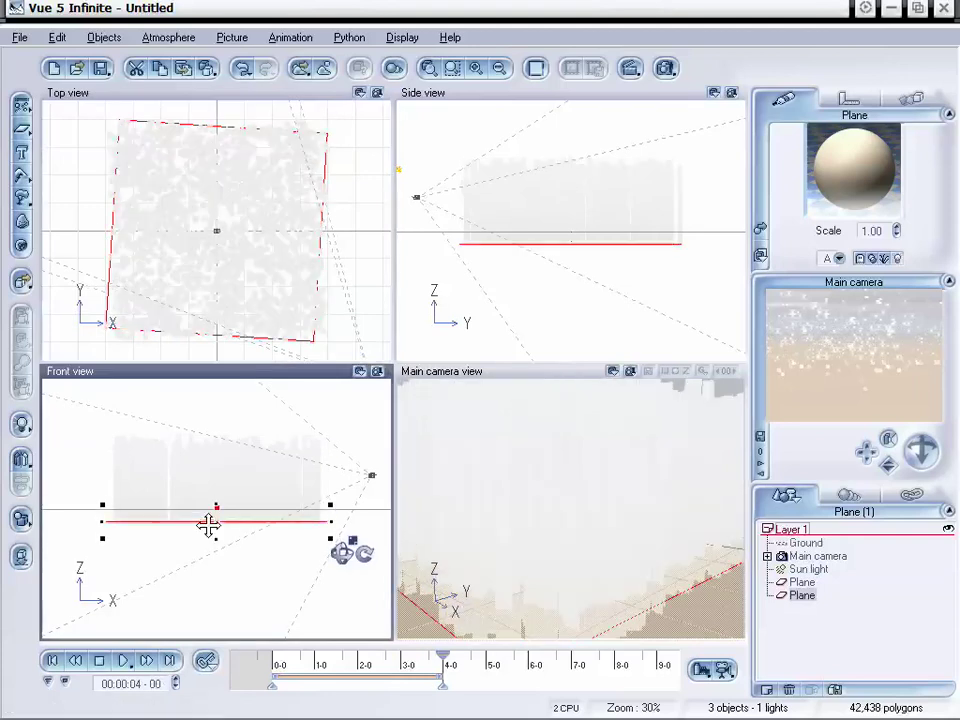
left_click_drag(443, 664, 377, 664)
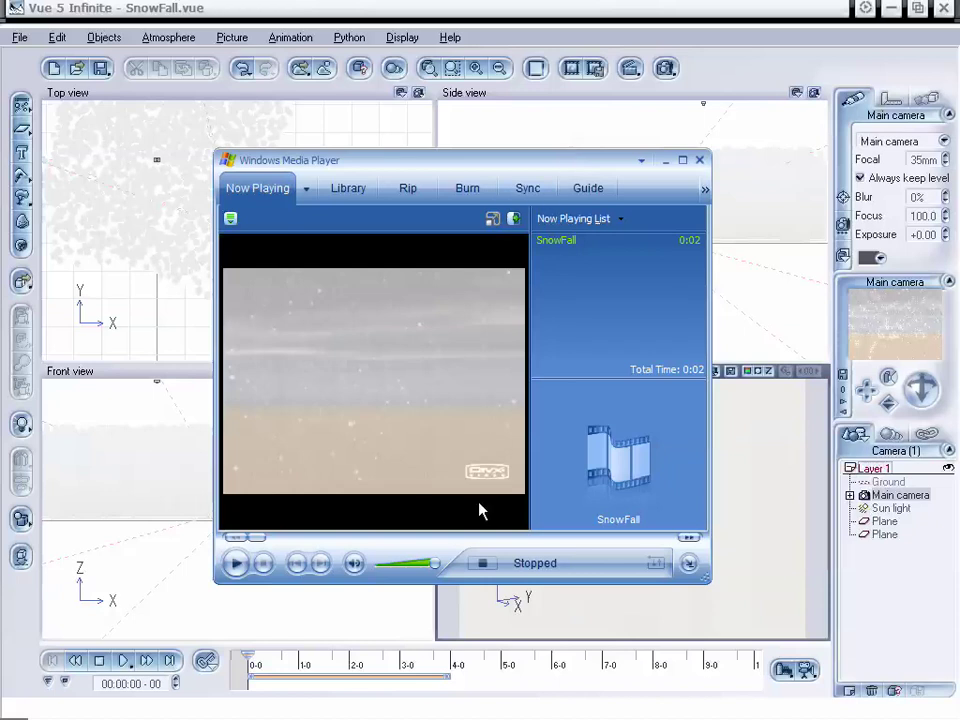
- Play the rendered SnowFall clip in Windows Media Player to review the snowfall
left_click(237, 564)
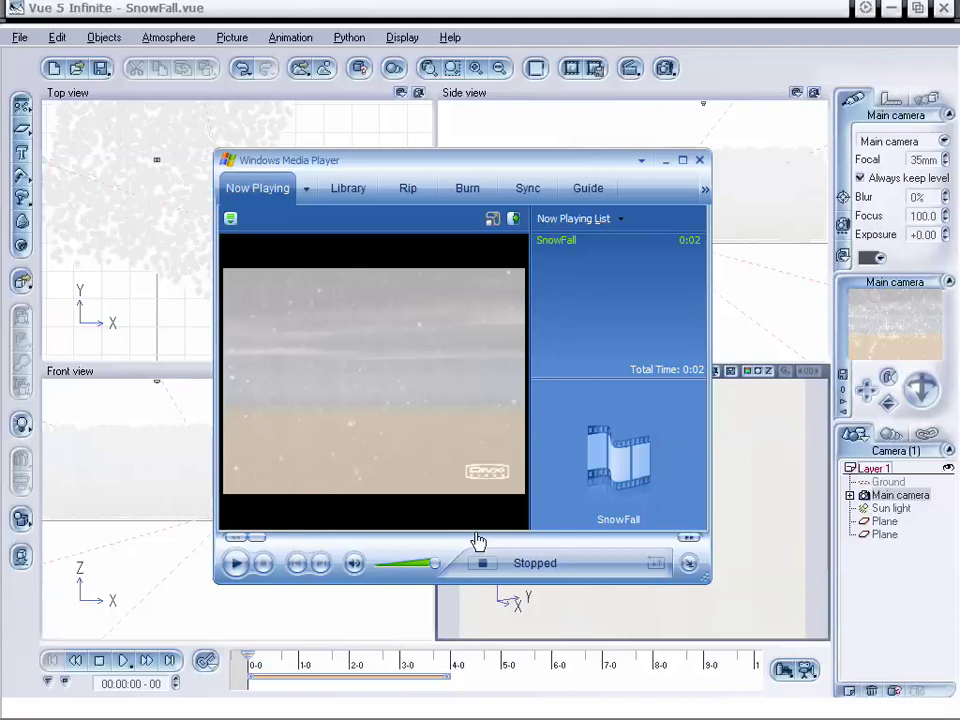
left_click(235, 564)
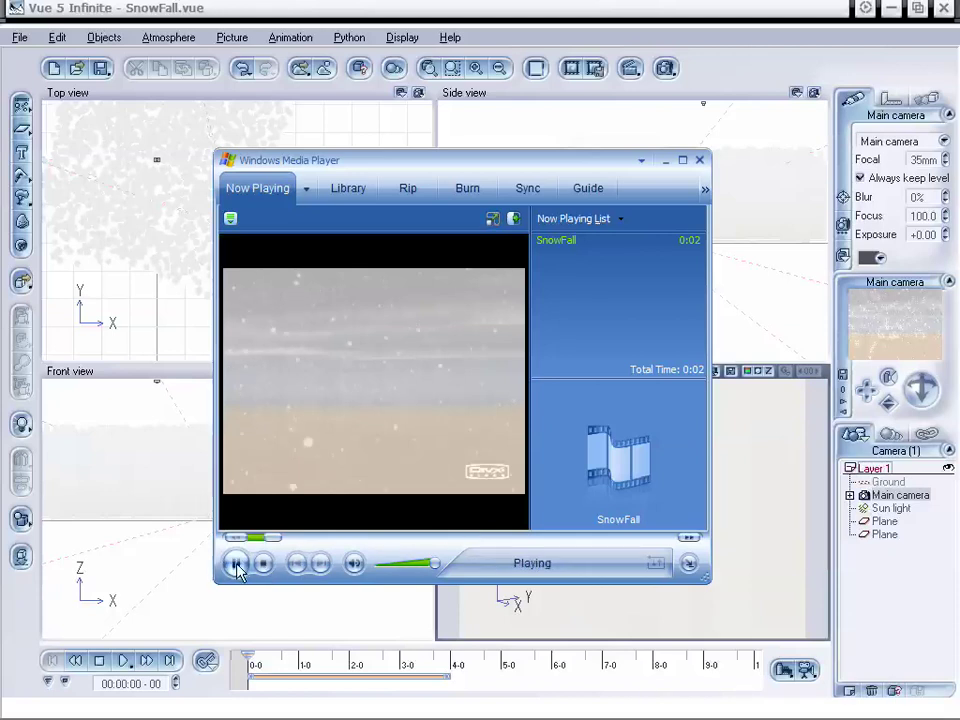